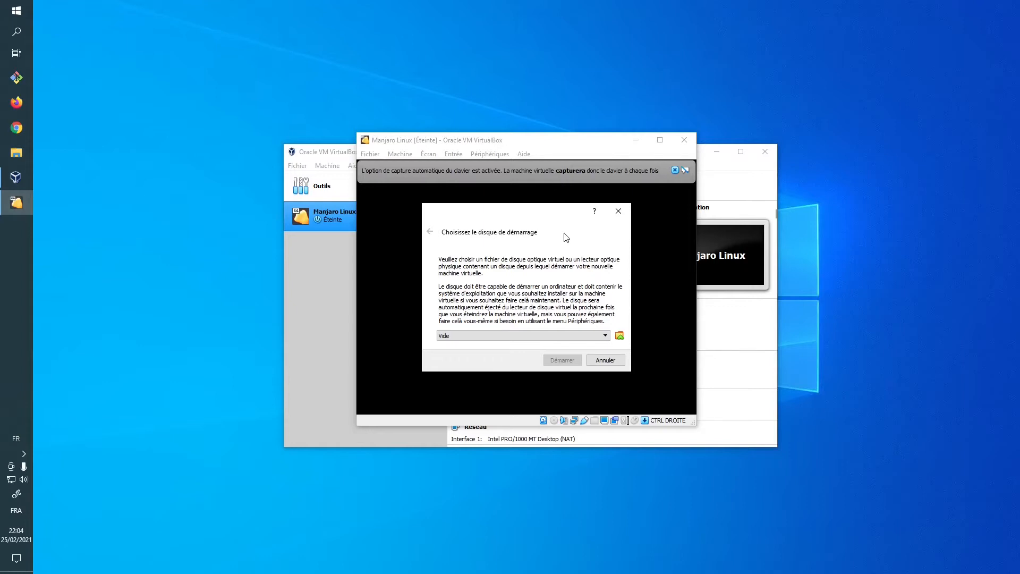
Add manjaro-kde-20.2.1-210103-linux59.iso from the Téléchargements folder as the startup disk and start the virtual machine
left_click(620, 336)
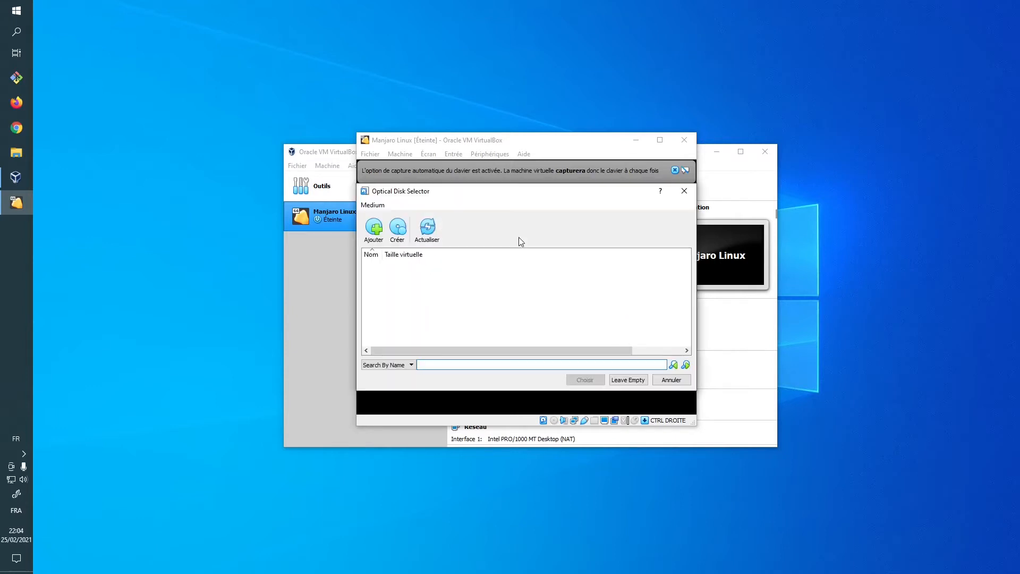
left_click(374, 228)
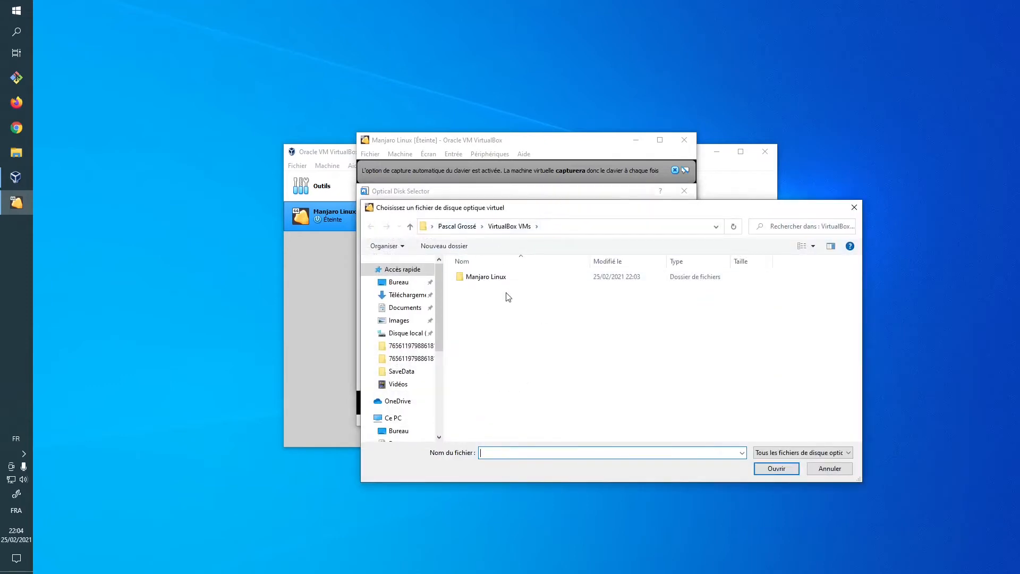
left_click(413, 296)
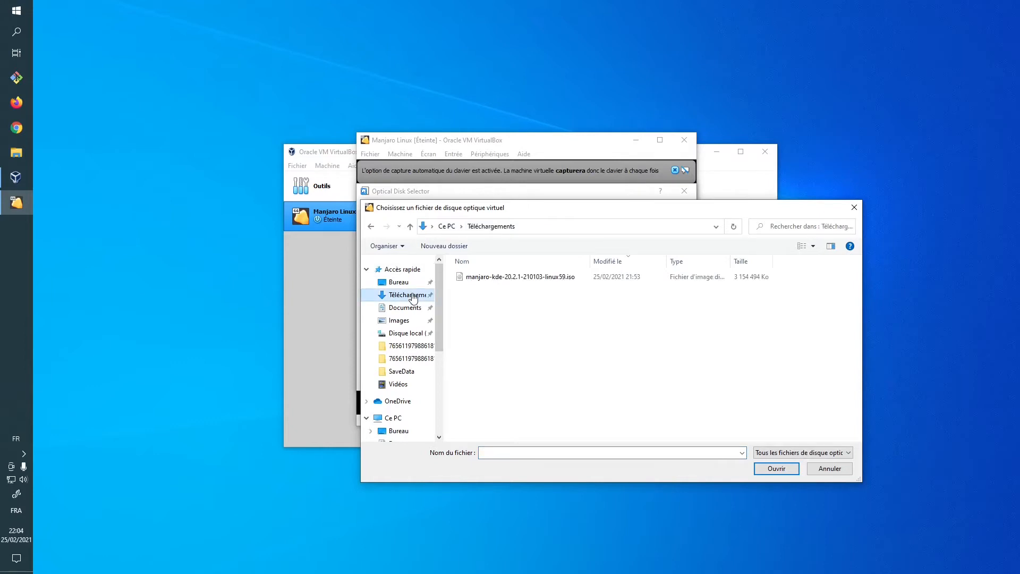
left_click(515, 278)
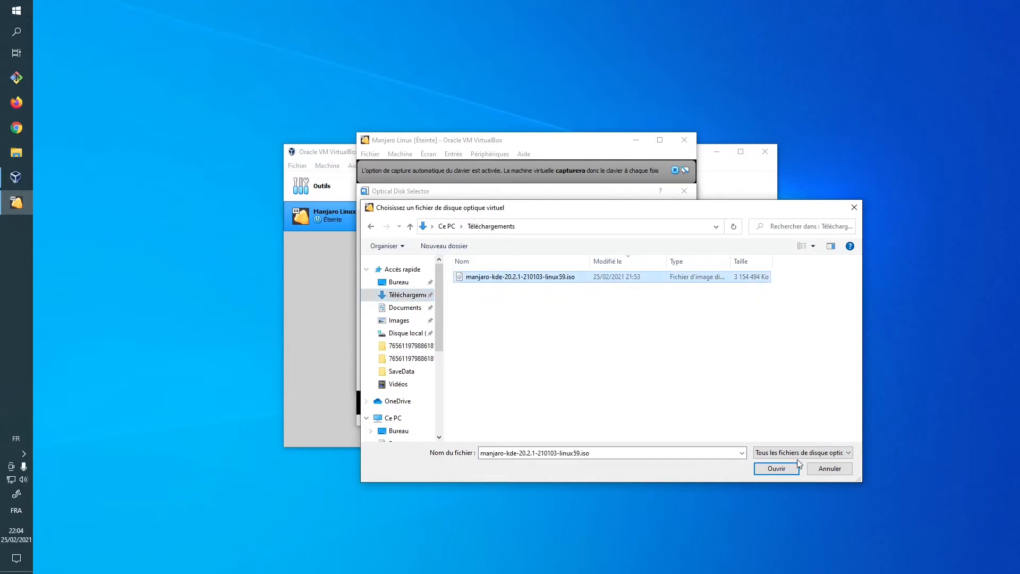
left_click(776, 469)
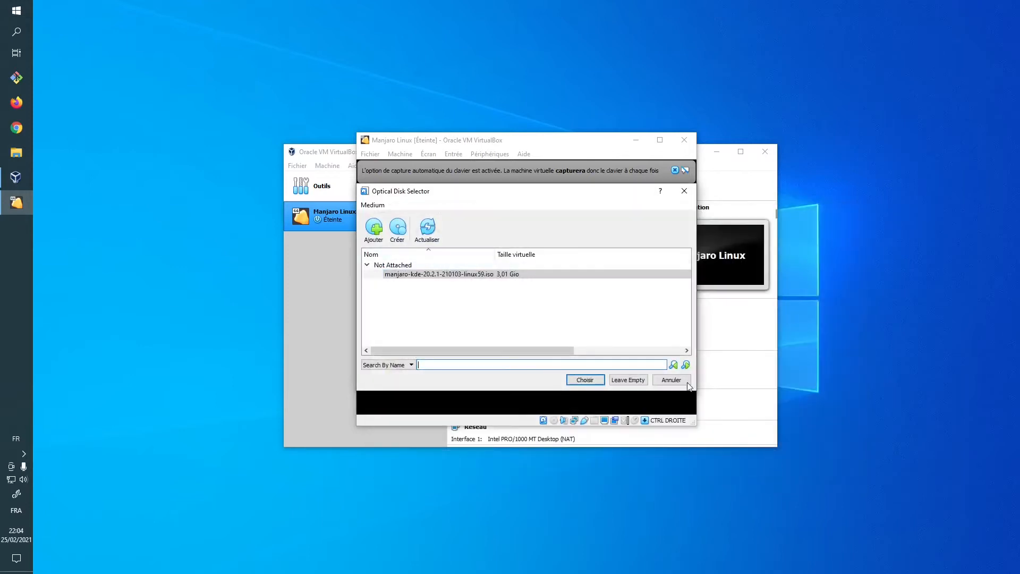
left_click(582, 379)
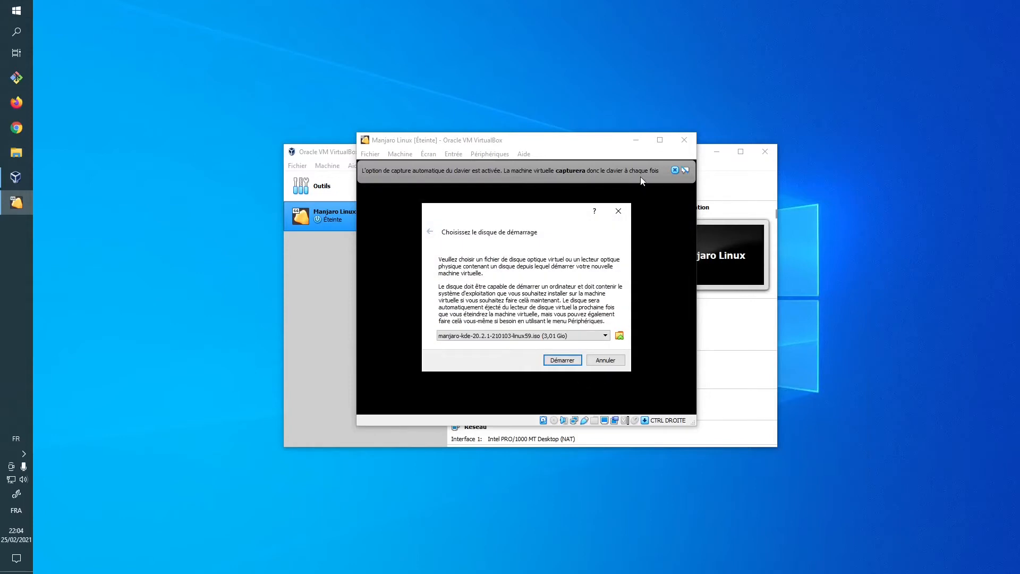
left_click(560, 360)
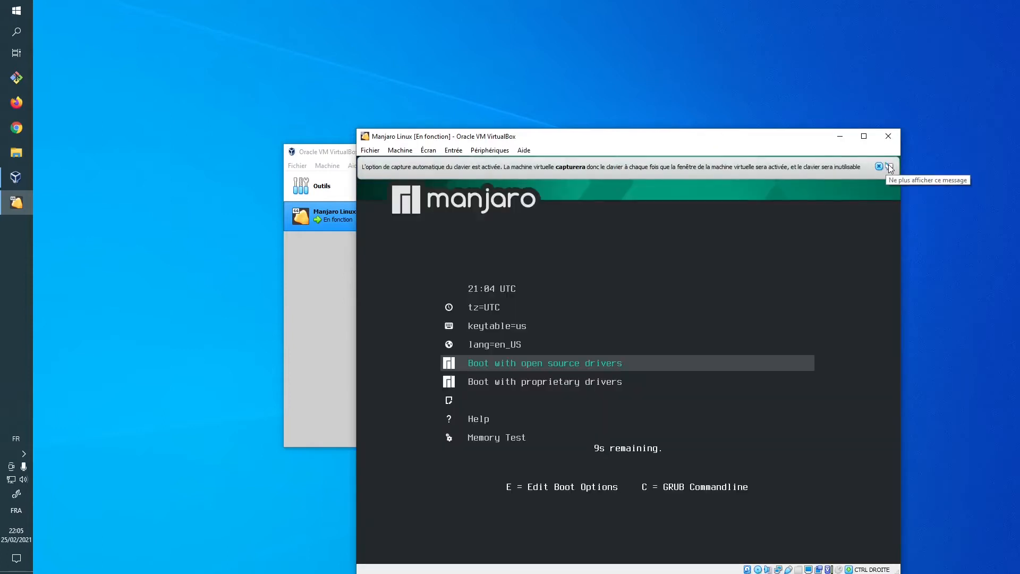
Permanently dismiss the keyboard-capture message and move the virtual machine window so its whole boot menu fits on the desktop
left_click(889, 166)
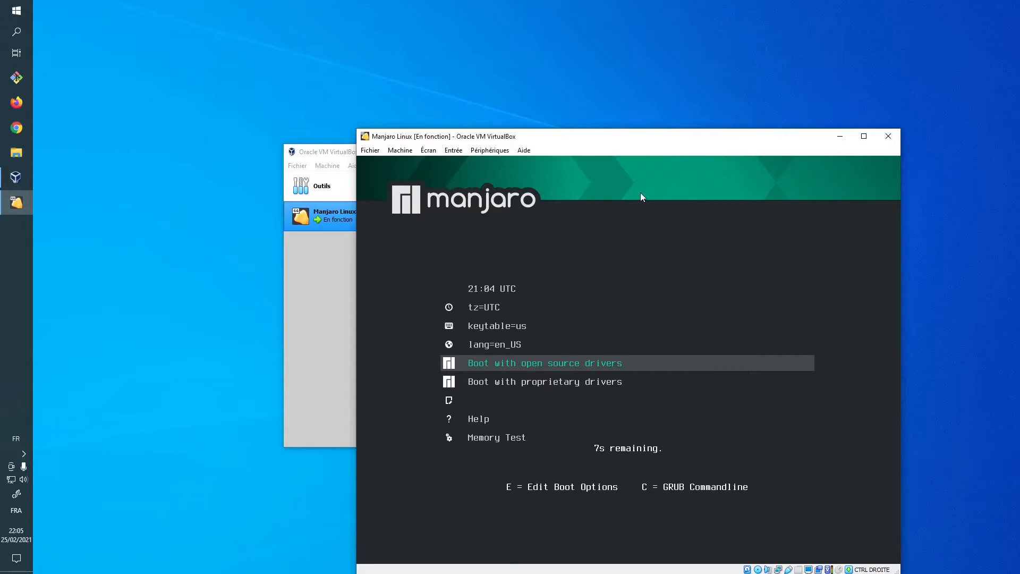
key("Up")
key("Up")
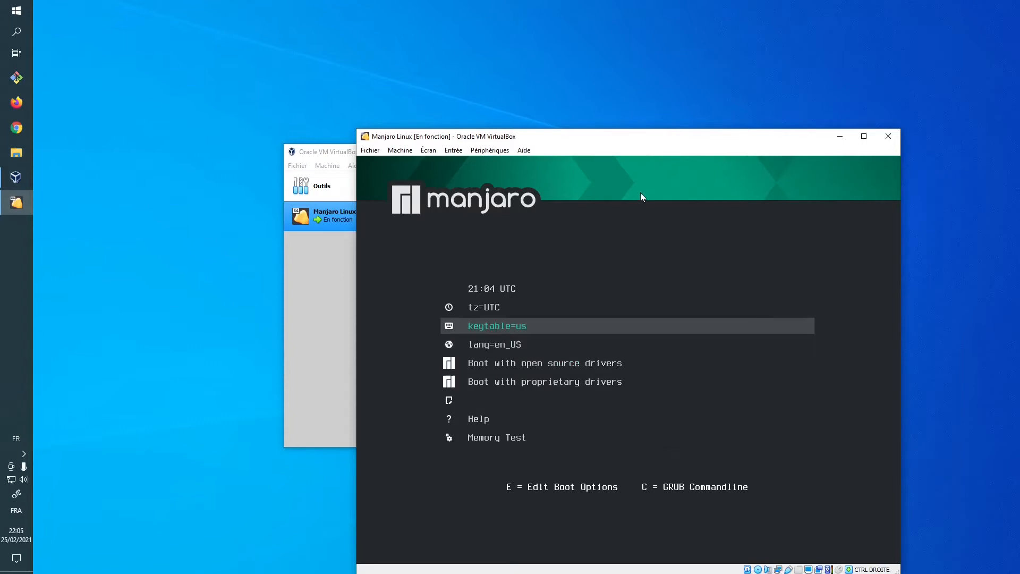
key("Down")
key("Up")
key("Up")
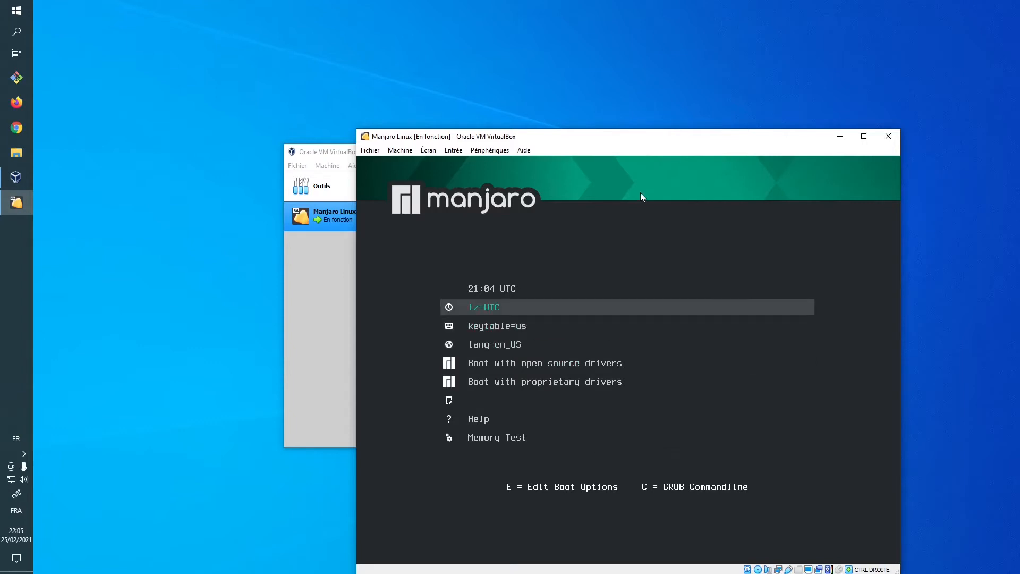
left_click_drag(672, 140, 573, 99)
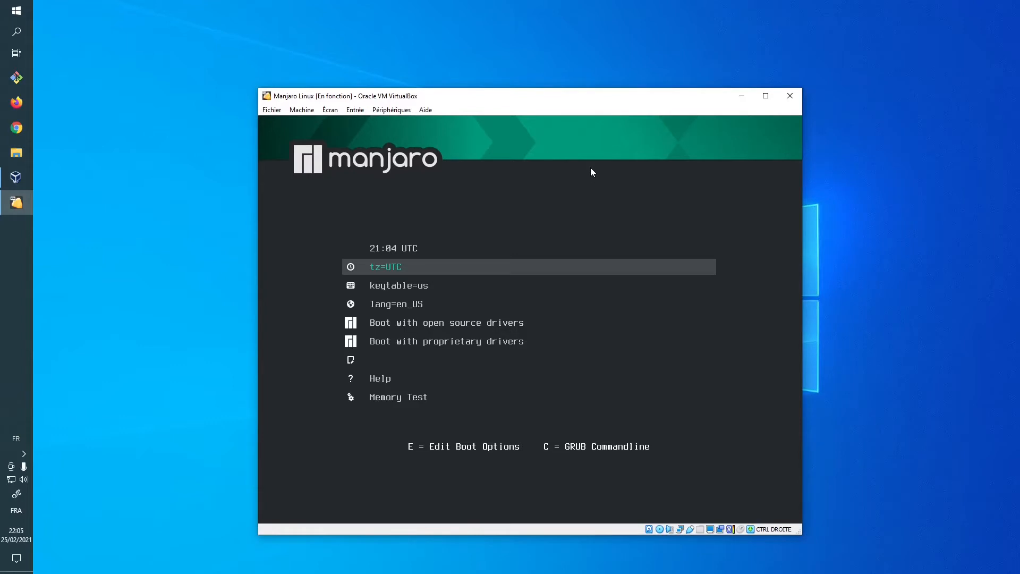
Set the boot menu language to Français with the fr_FR locale
key("Down")
key("Down")
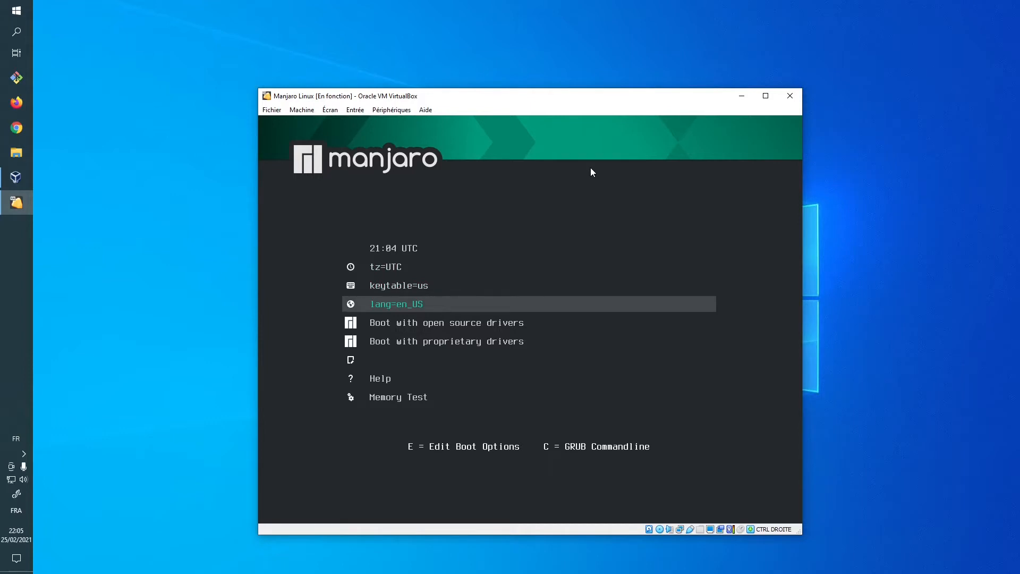
key("Return")
key("Down")
key("Down")
key("Down")
key("Down")
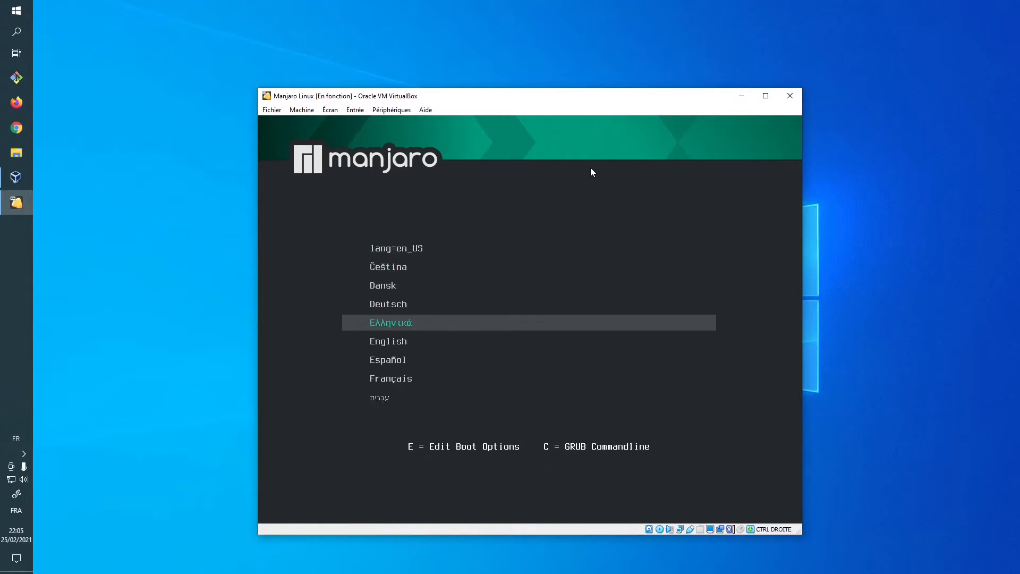
key("Down")
key("Down")
key("Down")
key("Return")
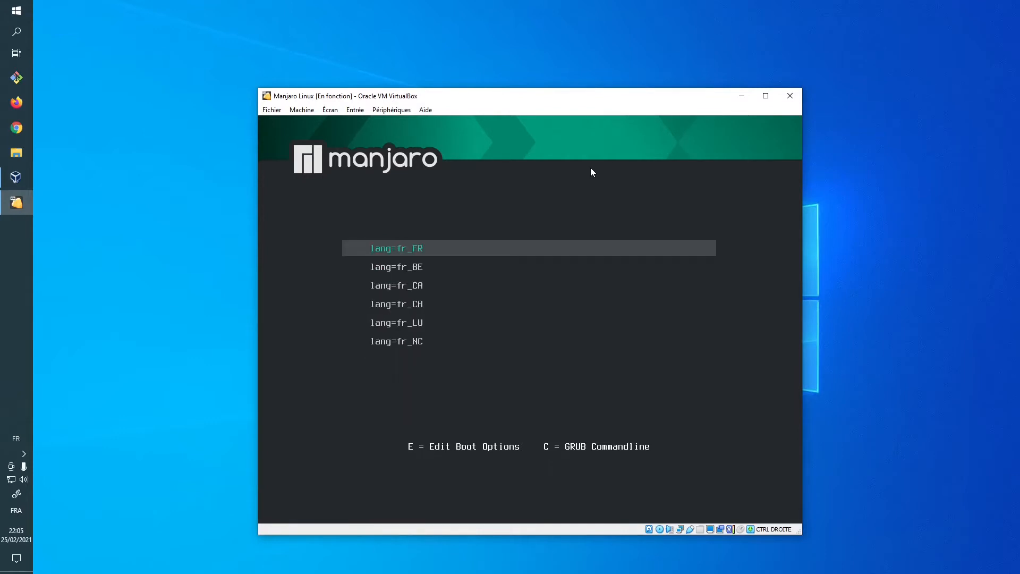
key("Return")
Set the live system's keyboard layout to fr in the boot menu
key("Up")
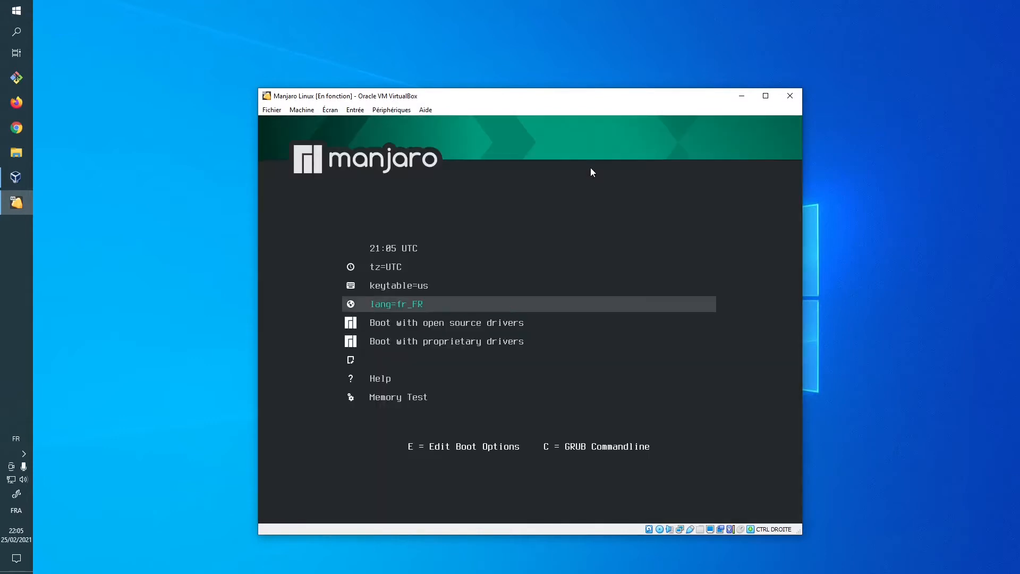
key("Up")
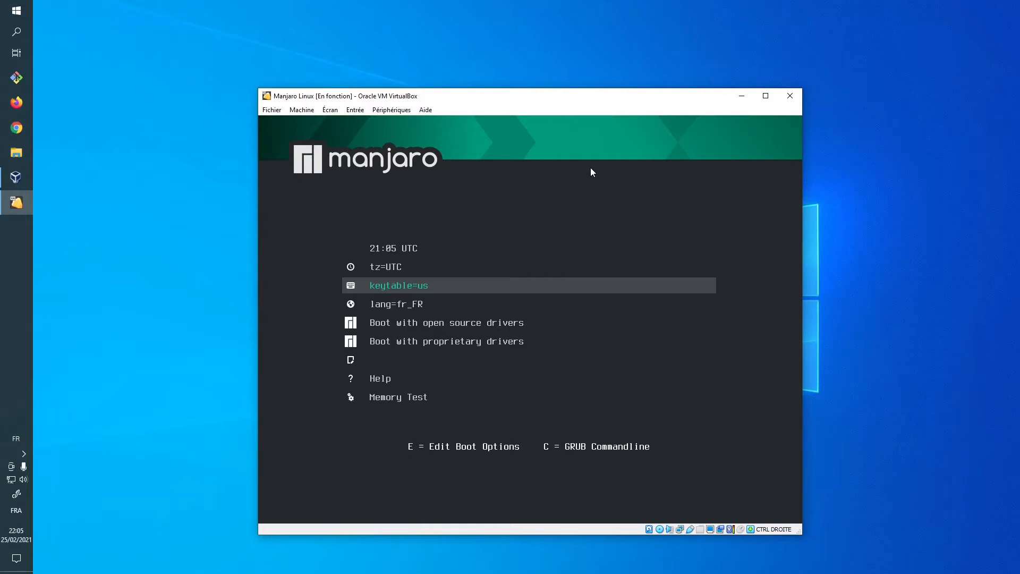
key("Return")
key("Down")
key("Down")
key("Down")
key("Down")
key("Down")
key("Down")
key("Down")
key("Down")
key("Down")
key("Down")
key("Down")
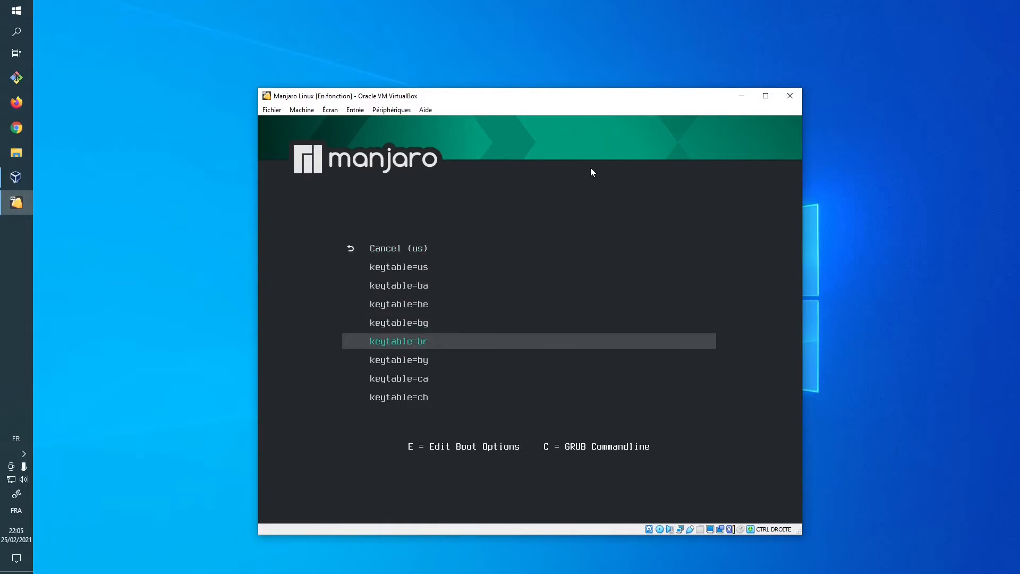
key("Down")
key("Down")
key("Down")
key("Down")
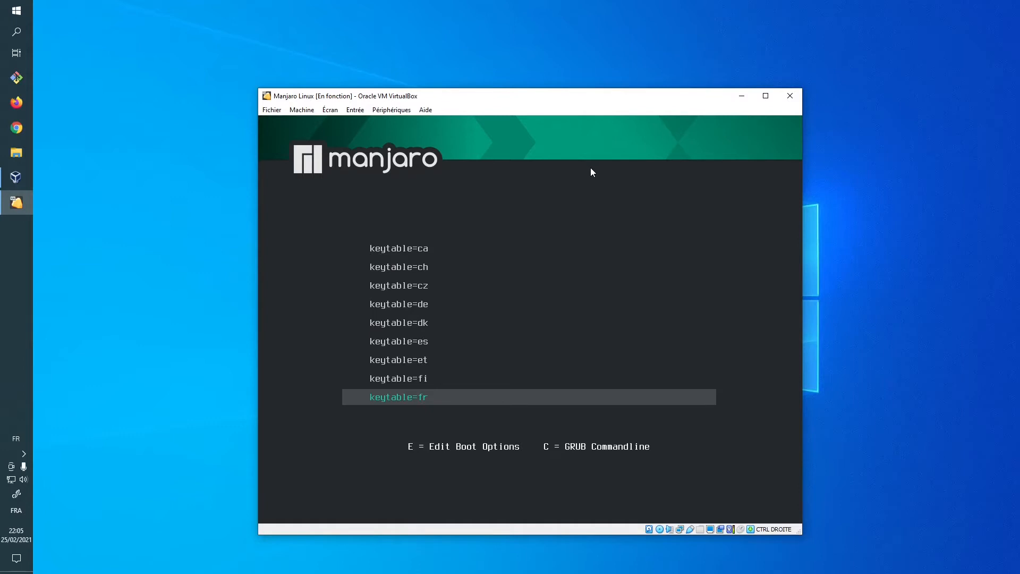
key("Return")
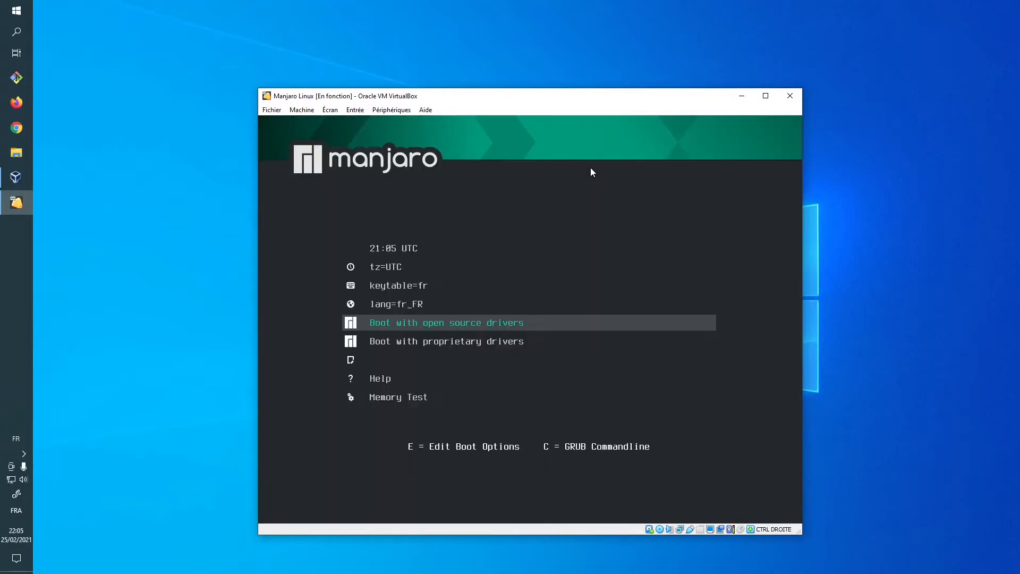
Set the live system's time zone to Europe/Paris in the boot menu
key("Up")
key("Up")
key("Up")
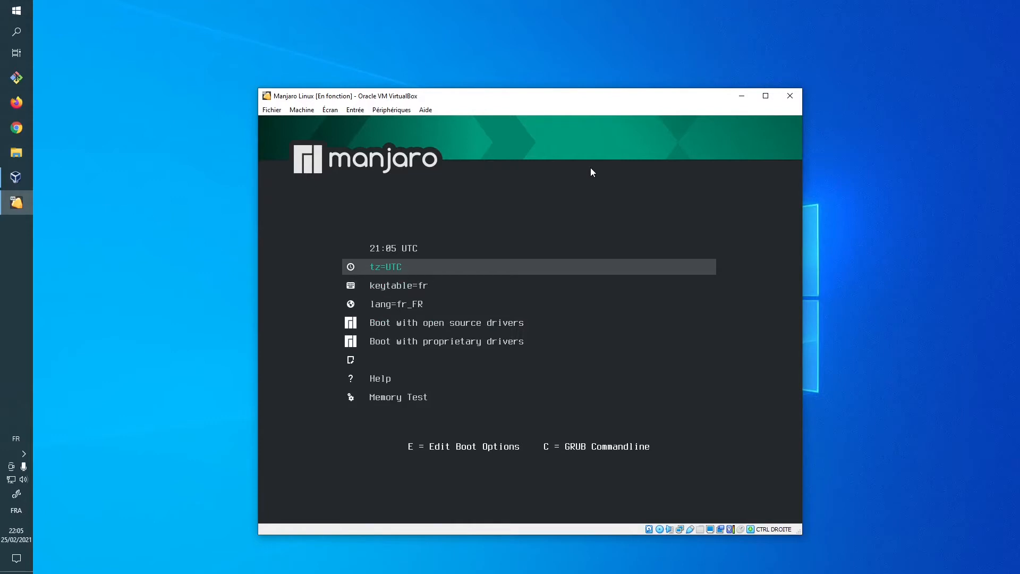
key("Return")
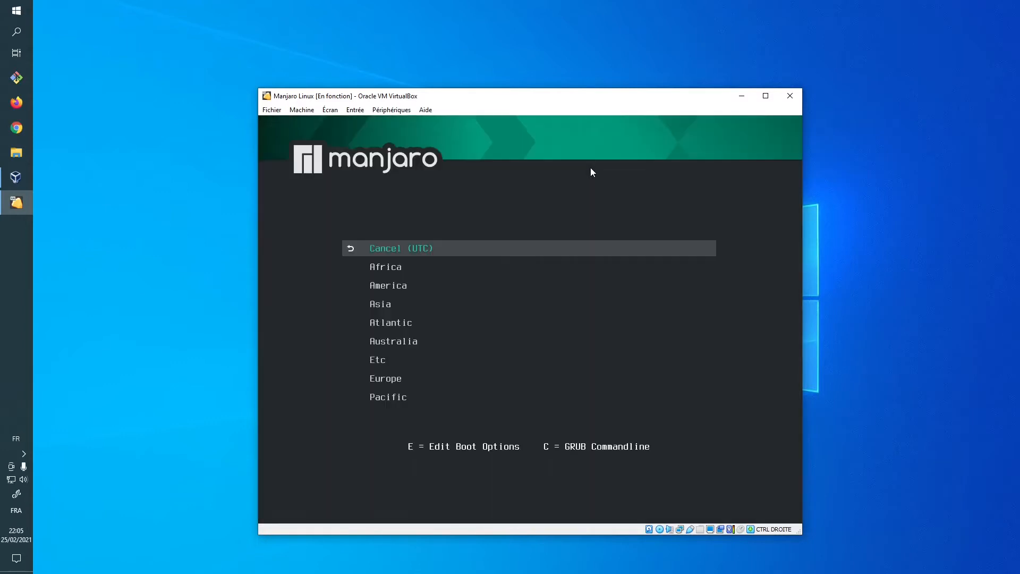
key("Down")
key("Down")
key("Down")
key("Down")
key("Down")
key("Down")
key("Down")
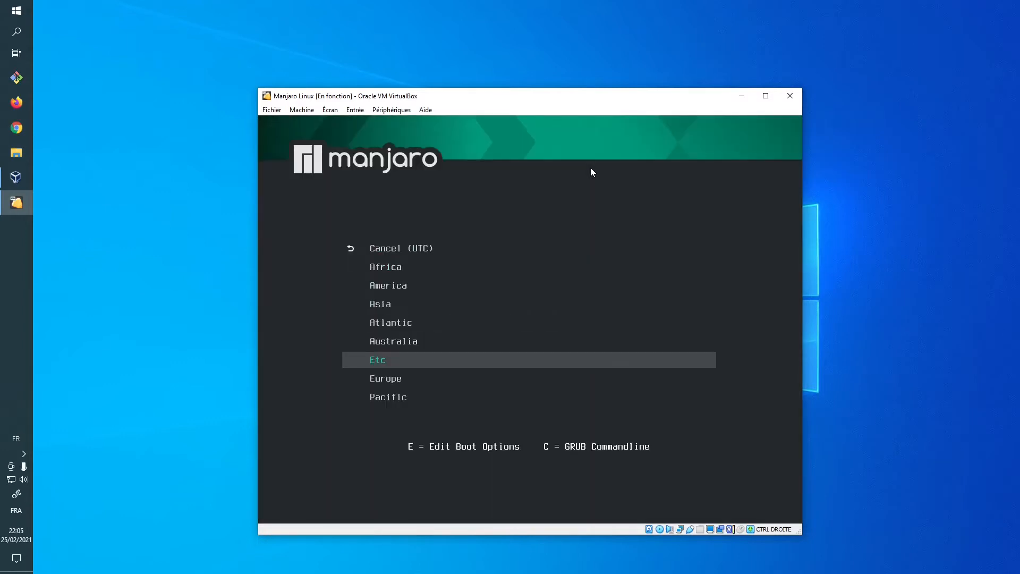
key("Return")
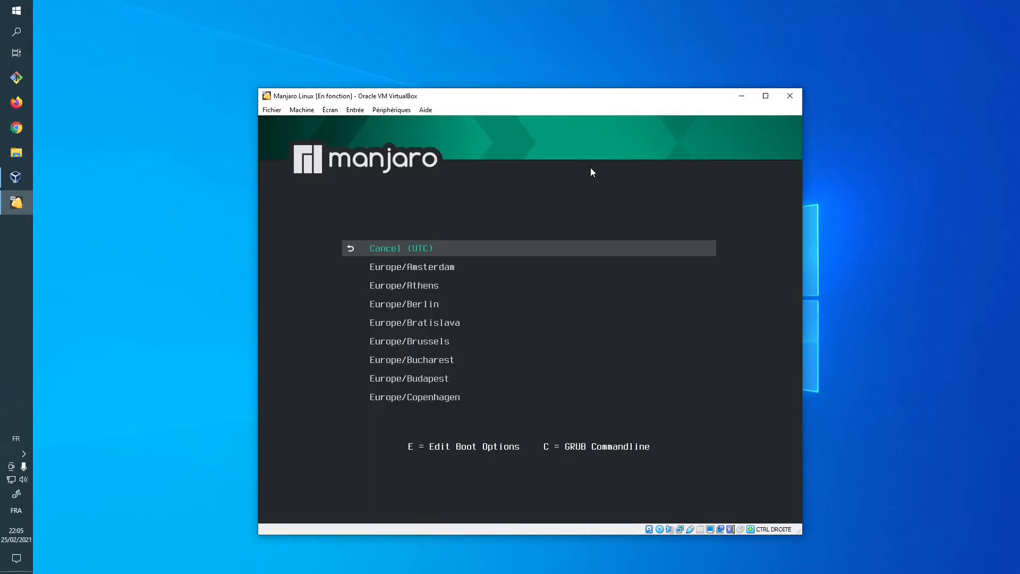
key("Down")
key("Down")
key("Down")
key("Down")
key("Down")
key("Down")
key("Down")
key("Down")
key("Down")
key("Down")
key("Down")
key("Down")
key("Down")
key("Down")
key("Down")
key("Down")
key("Down")
key("Down")
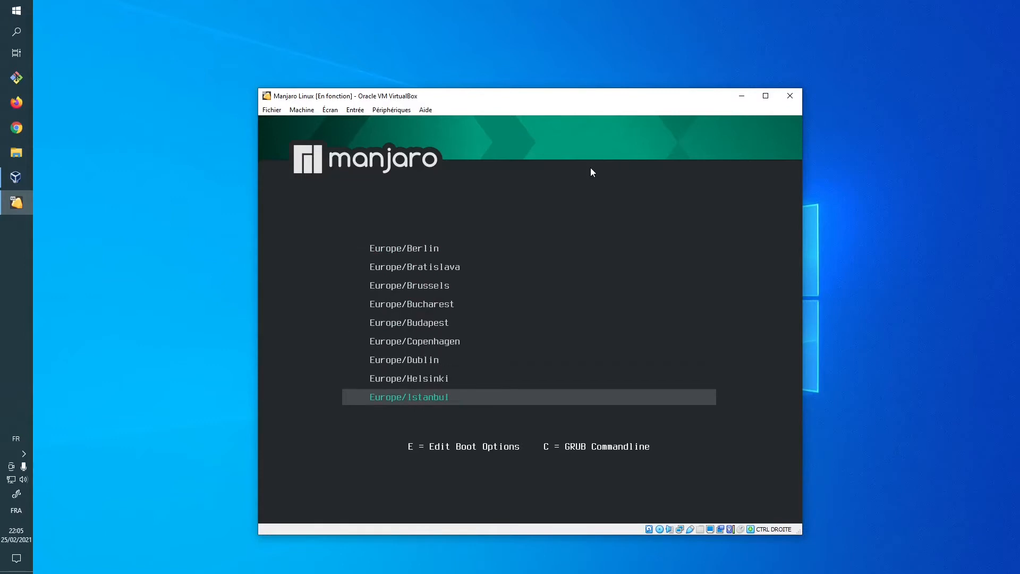
key("Down")
key("Down")
key("Down")
key("Down")
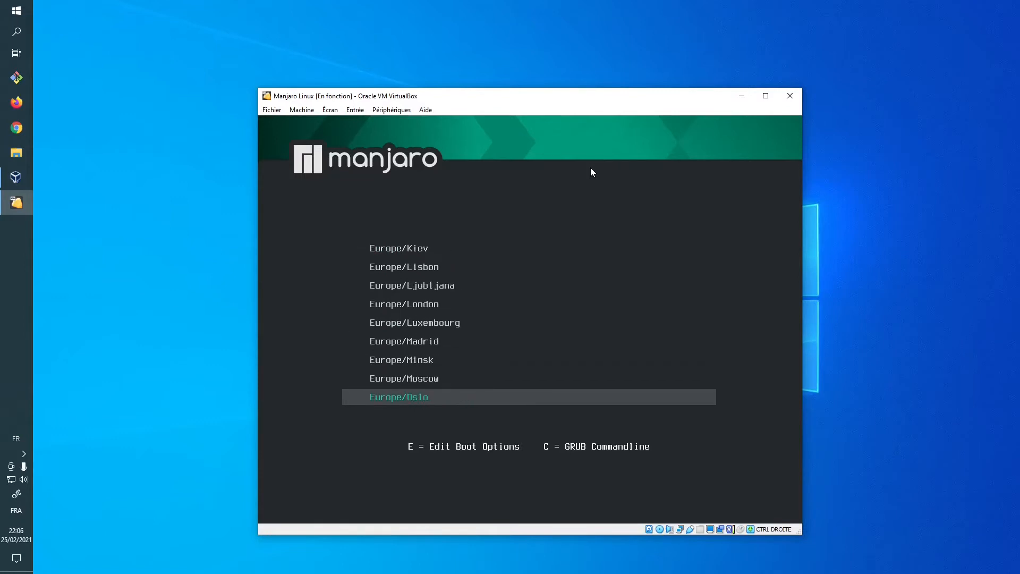
key("Up")
key("Return")
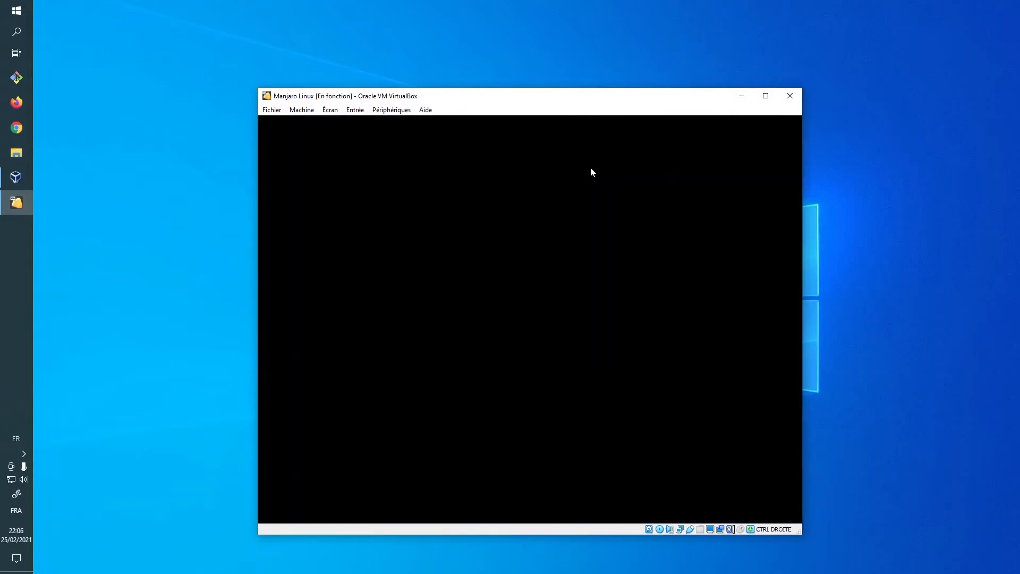
Boot the Manjaro live system with open source drivers
key("Up")
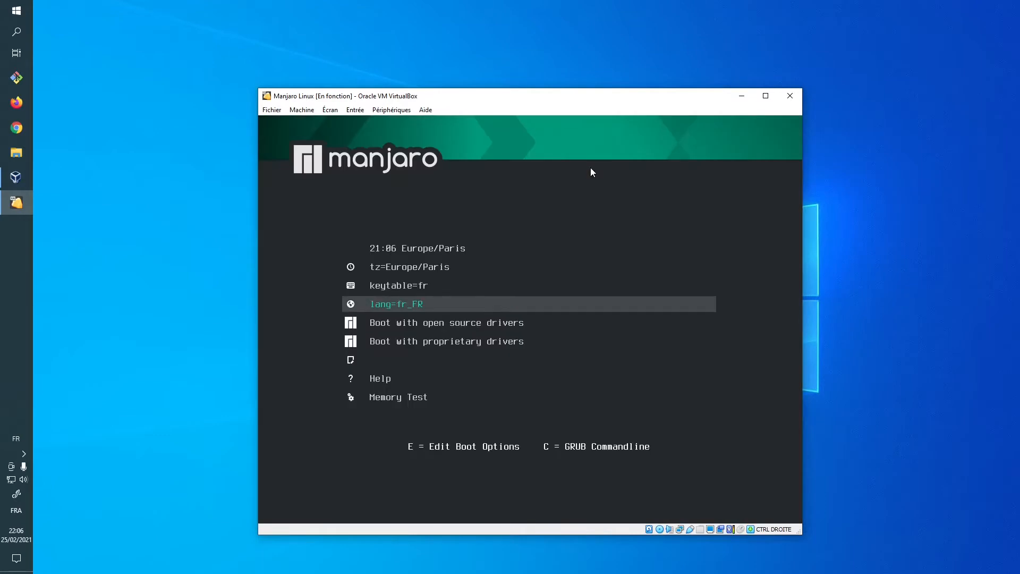
key("Down")
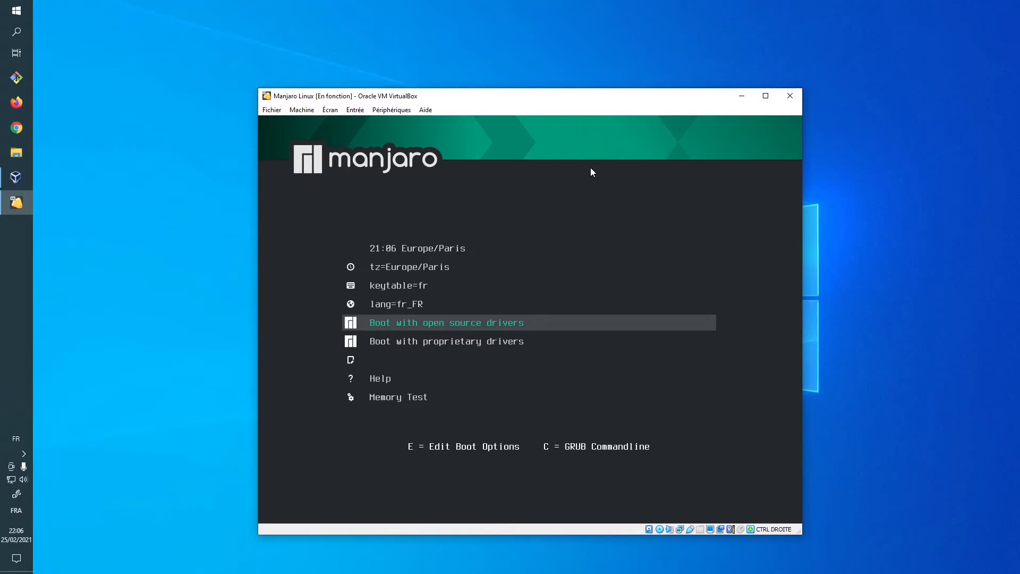
key("Return")
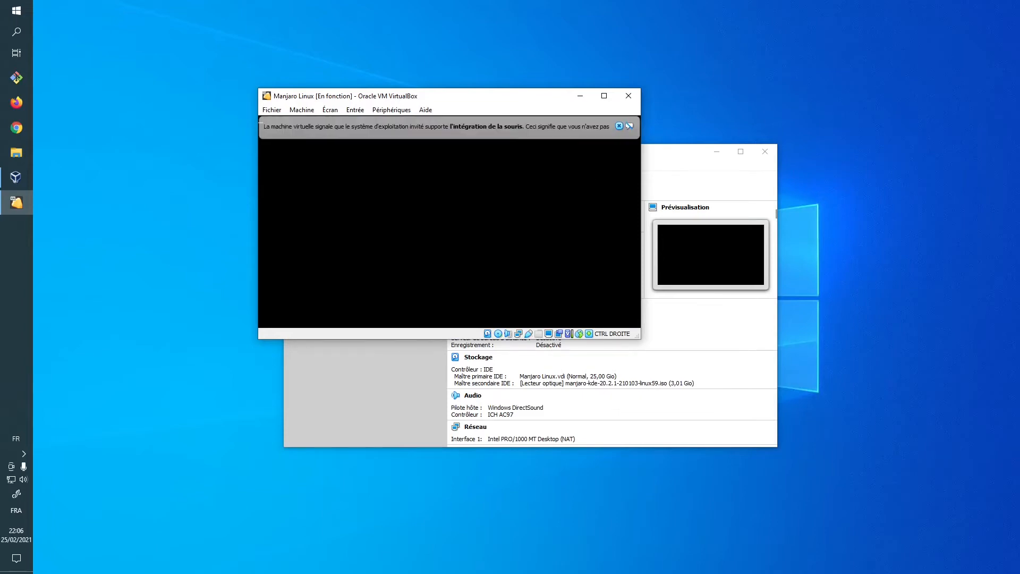
Dismiss the mouse-integration message, and reposition and enlarge the virtual machine window on the host desktop
left_click(673, 125)
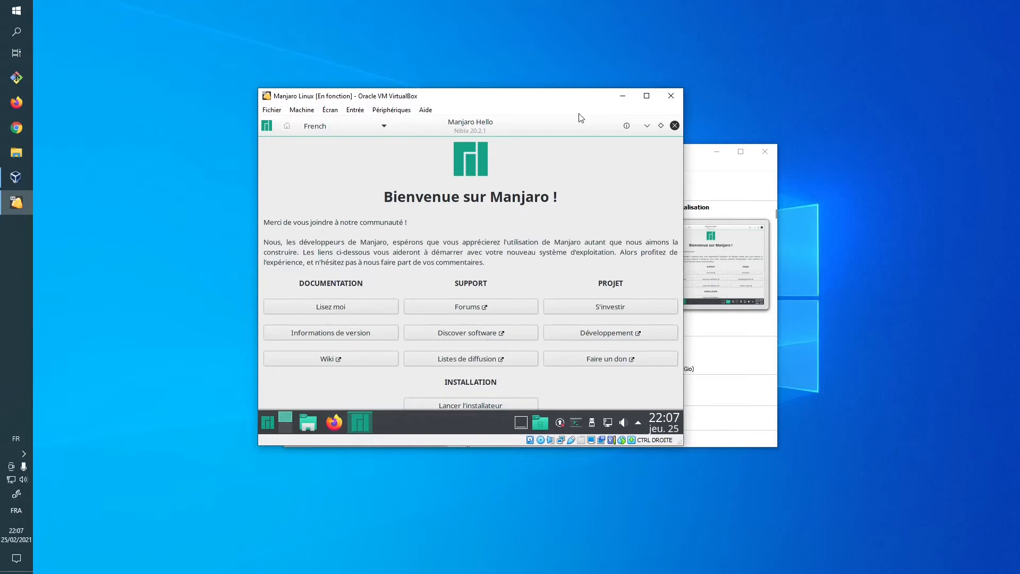
left_click_drag(546, 99, 501, 66)
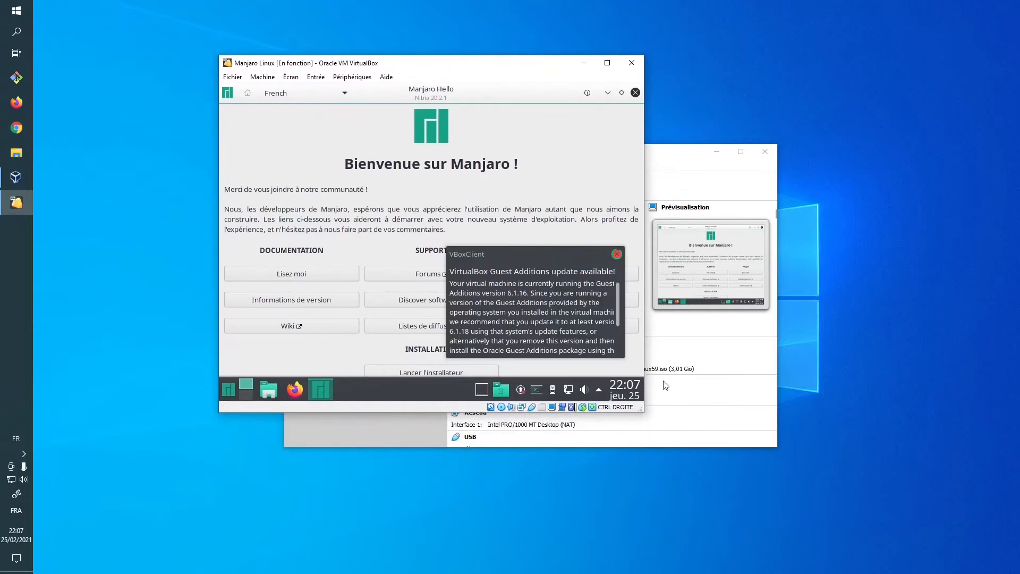
left_click_drag(639, 407, 870, 473)
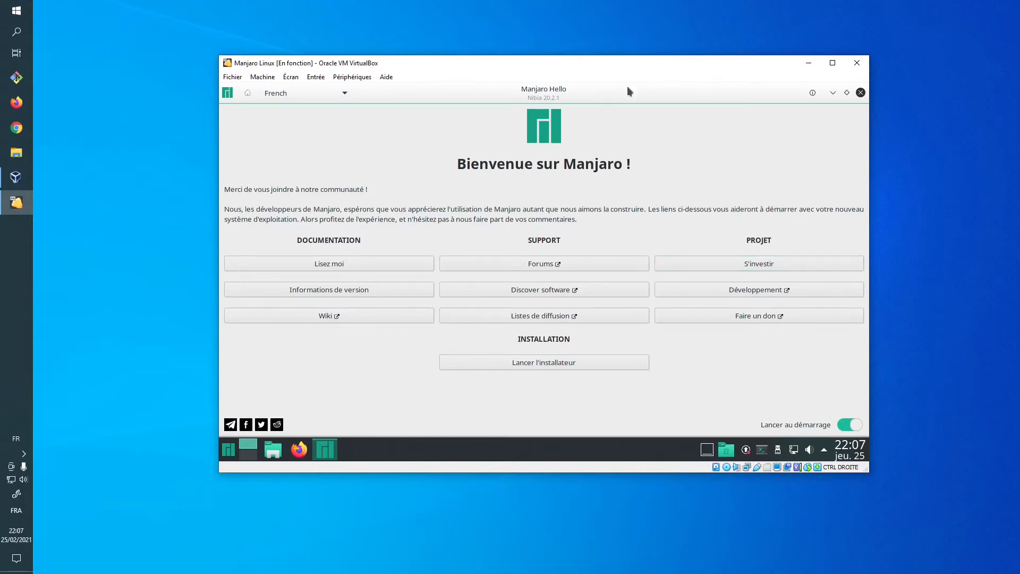
Restore the maximized Manjaro Hello window to a smaller size and nudge the virtual machine window slightly
left_click_drag(627, 86, 665, 96)
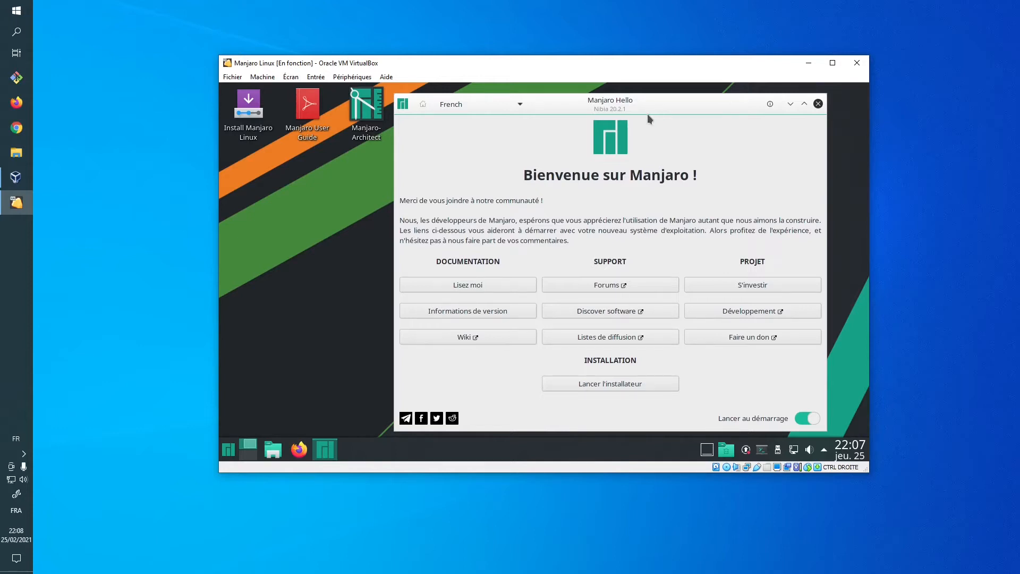
mouse_move(577, 63)
left_mouse_down()
mouse_move(534, 93)
mouse_move(568, 100)
mouse_move(575, 68)
left_mouse_up()
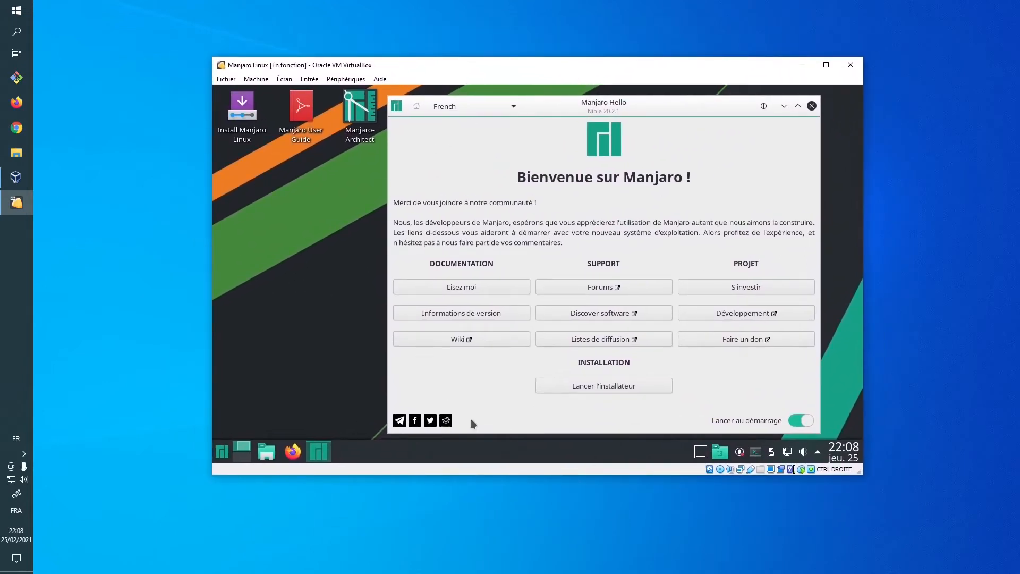
left_click(223, 451)
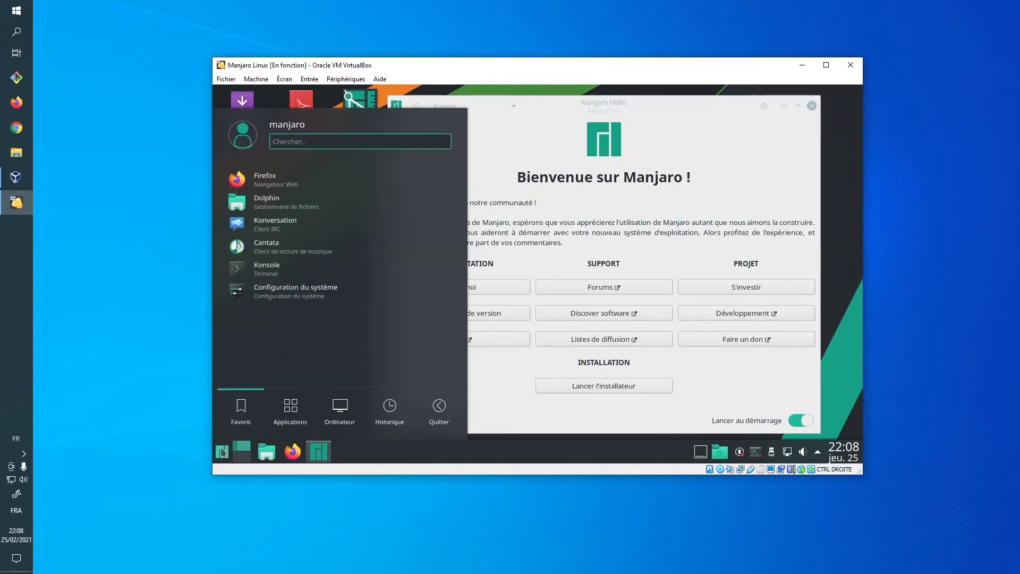
left_click(222, 451)
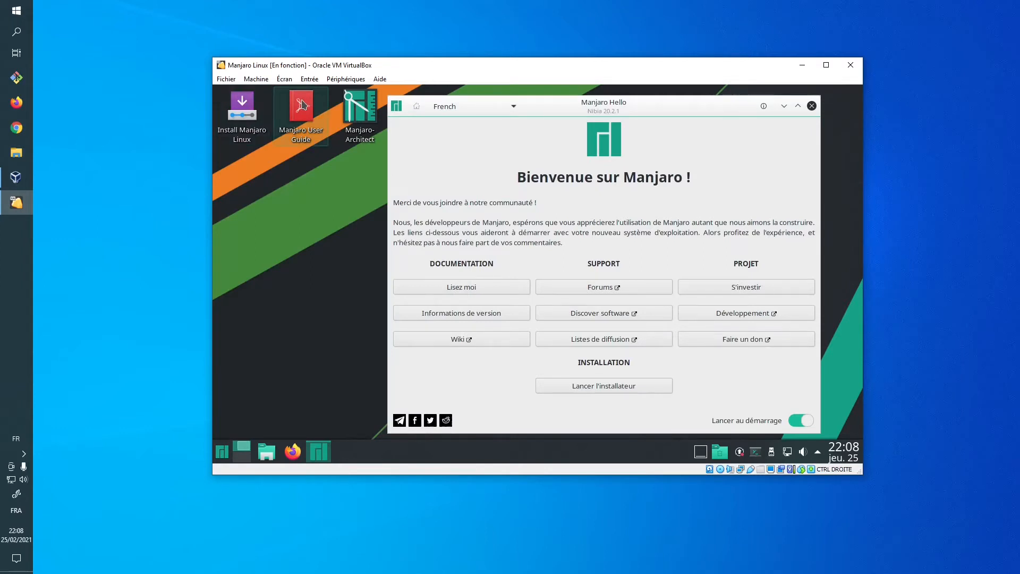
Launch the Manjaro installer in French and set the location to region Europe, zone Paris
left_click(607, 385)
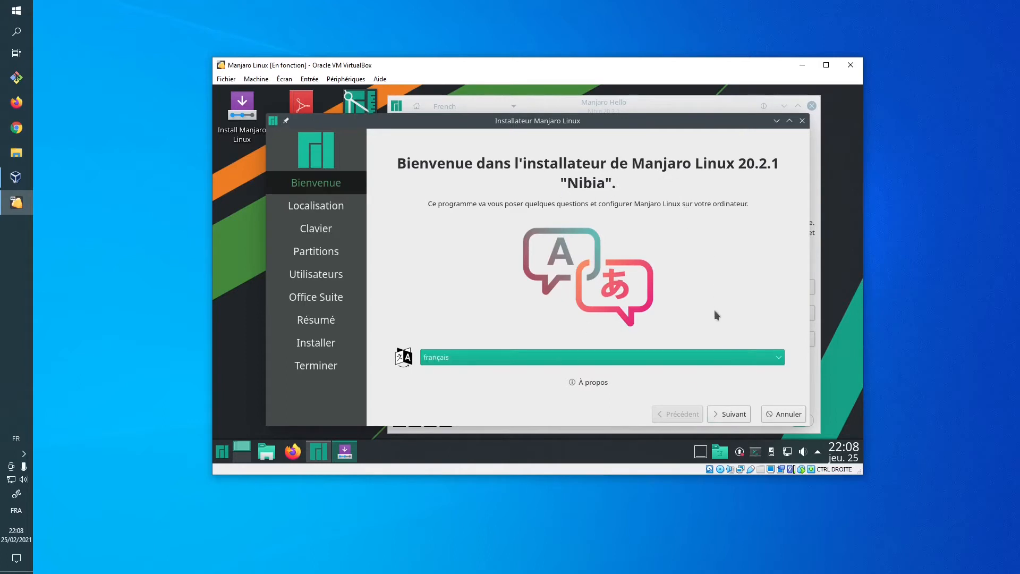
left_click(731, 415)
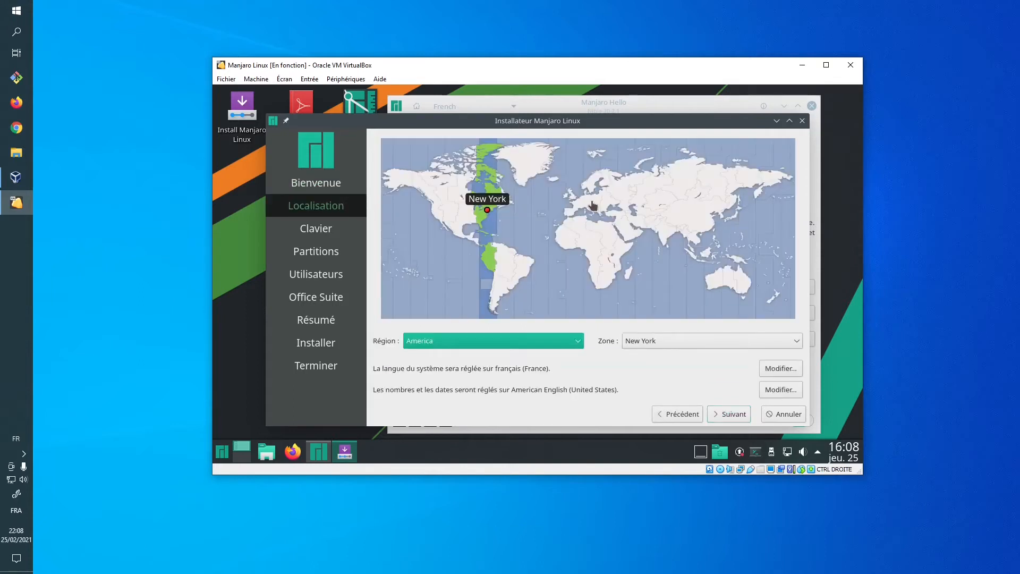
left_click(578, 207)
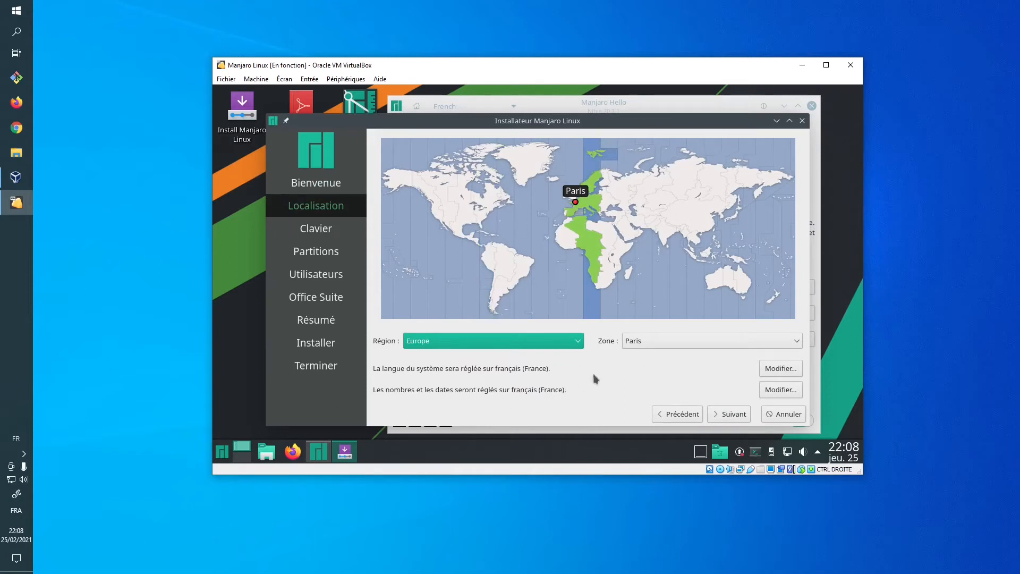
left_click(734, 417)
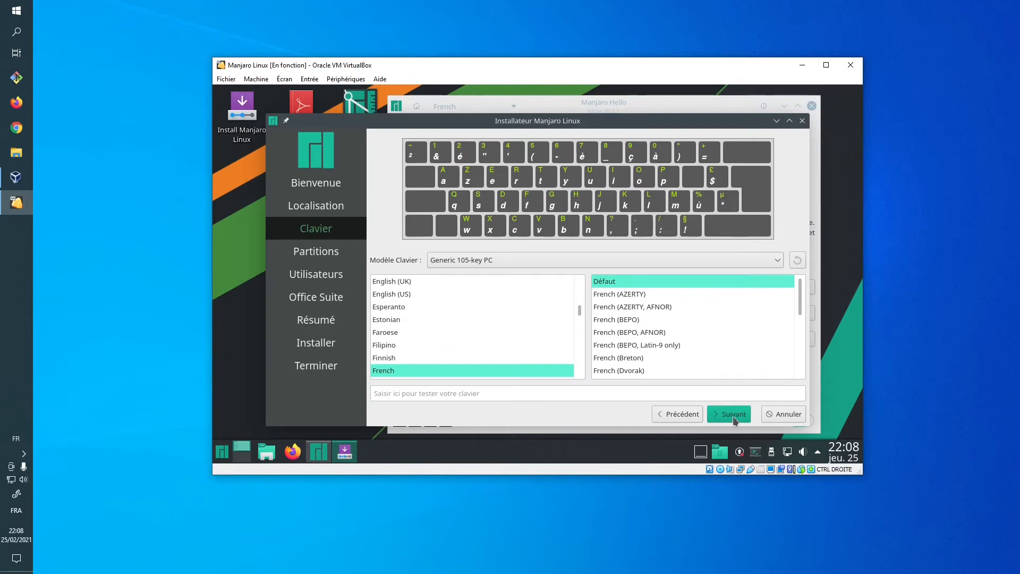
Accept the default French keyboard layout and choose to erase the VBOX HARDDISK disk without swap
left_click(733, 421)
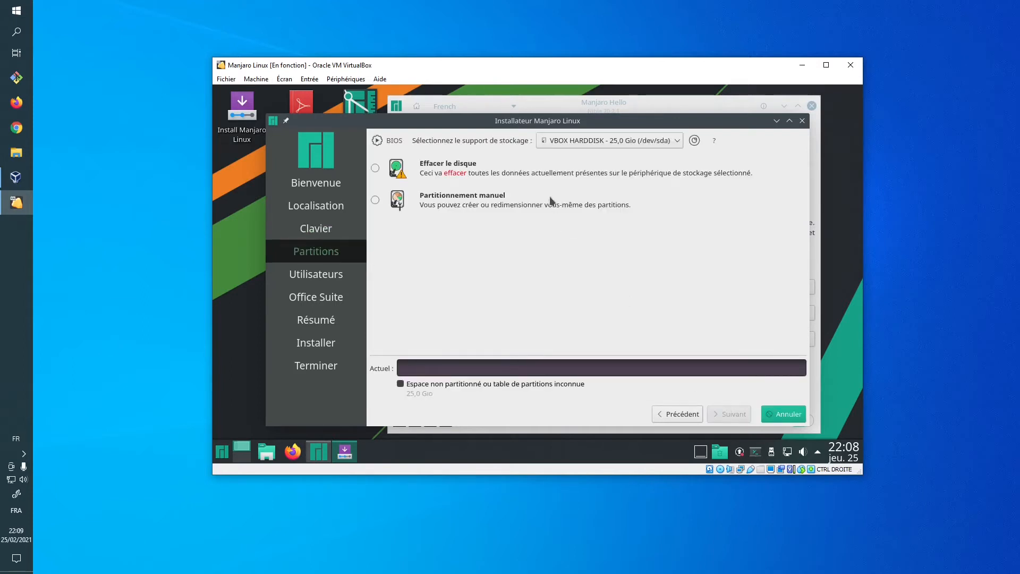
left_click(375, 168)
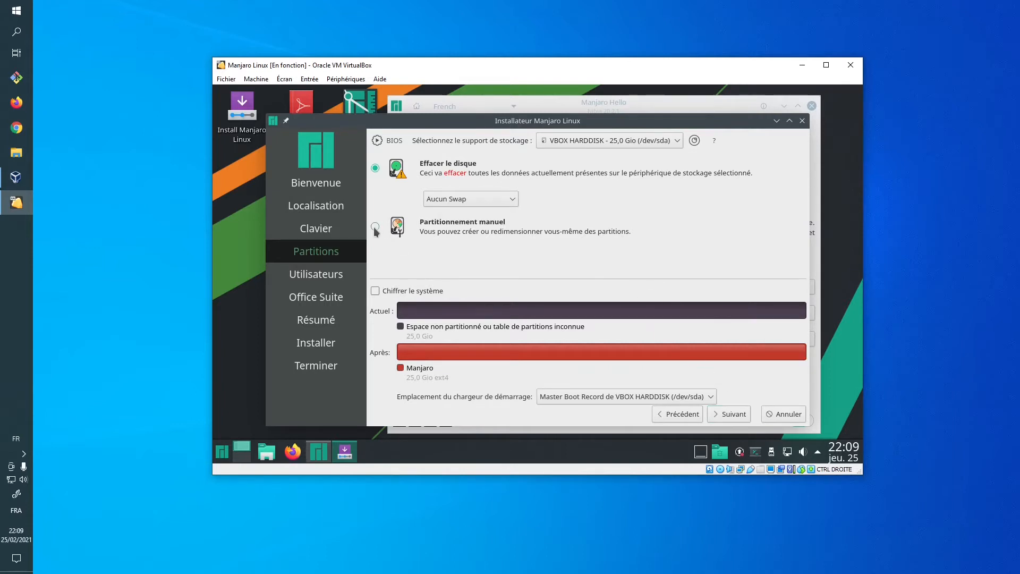
left_click(733, 415)
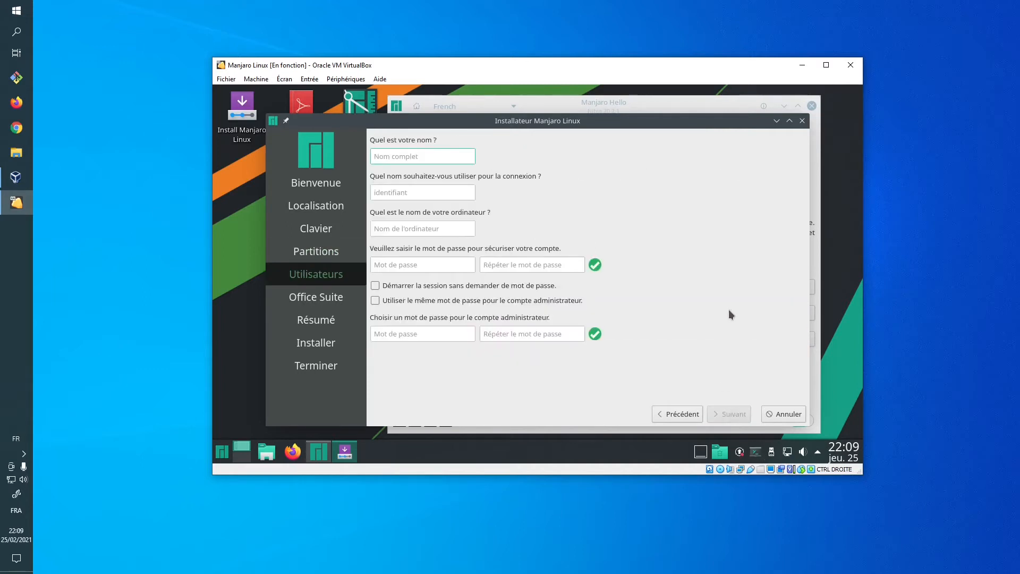
Enter the new user's full name, keep the suggested login and computer names, and fill in and repeat the account password
type("j")
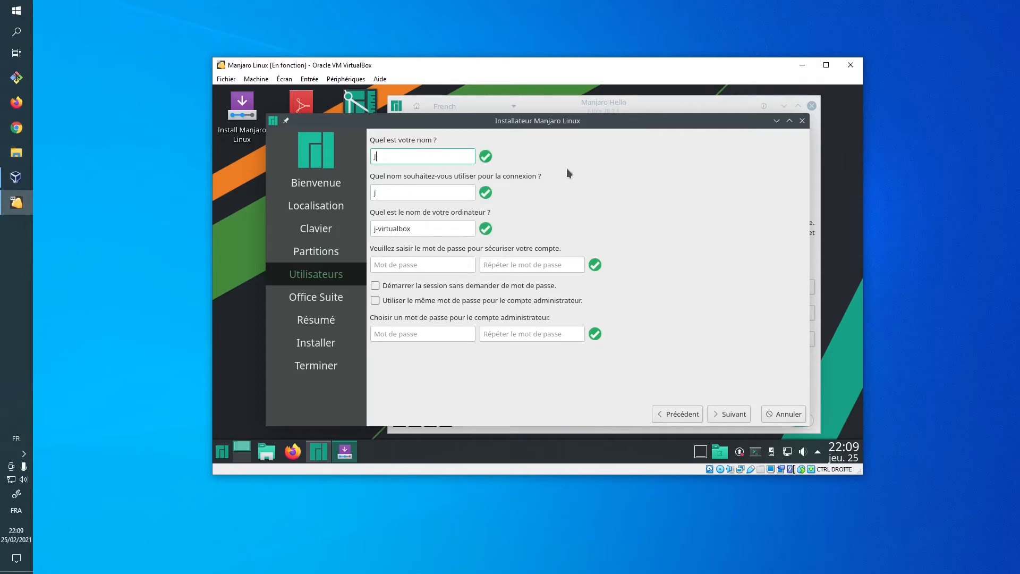
type("on Snow")
left_click(407, 193)
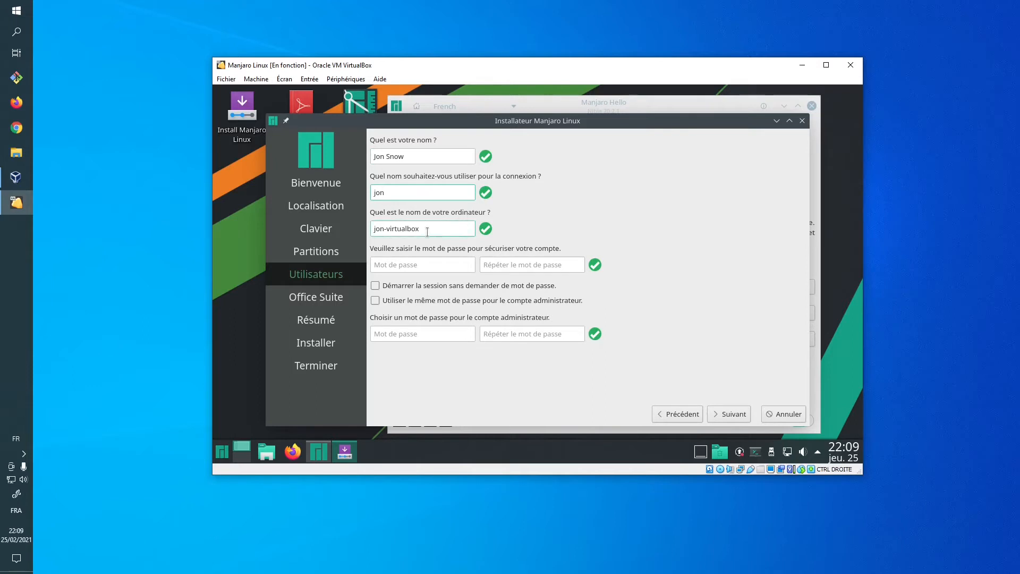
left_click(412, 265)
type("•••")
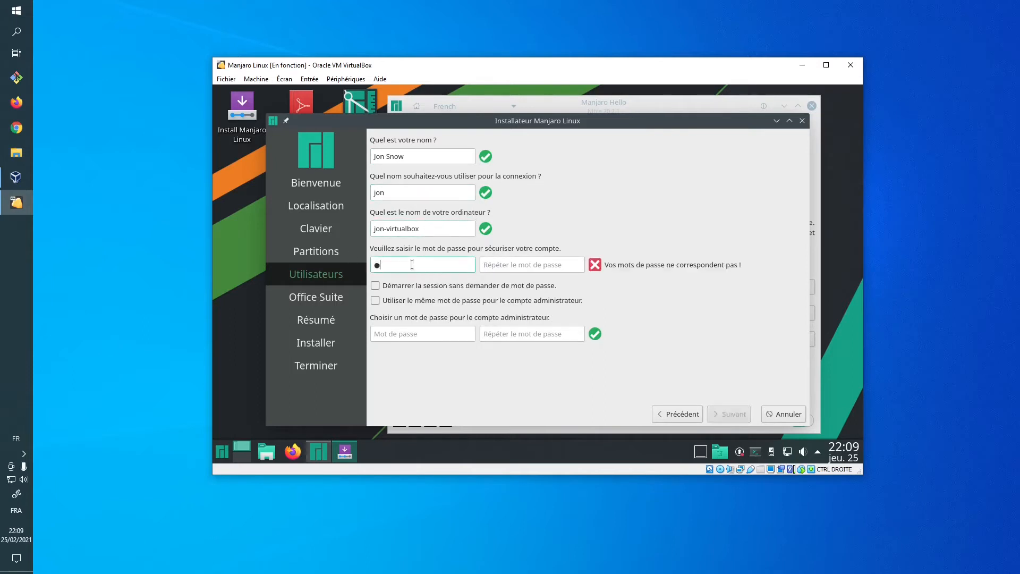
type("•••")
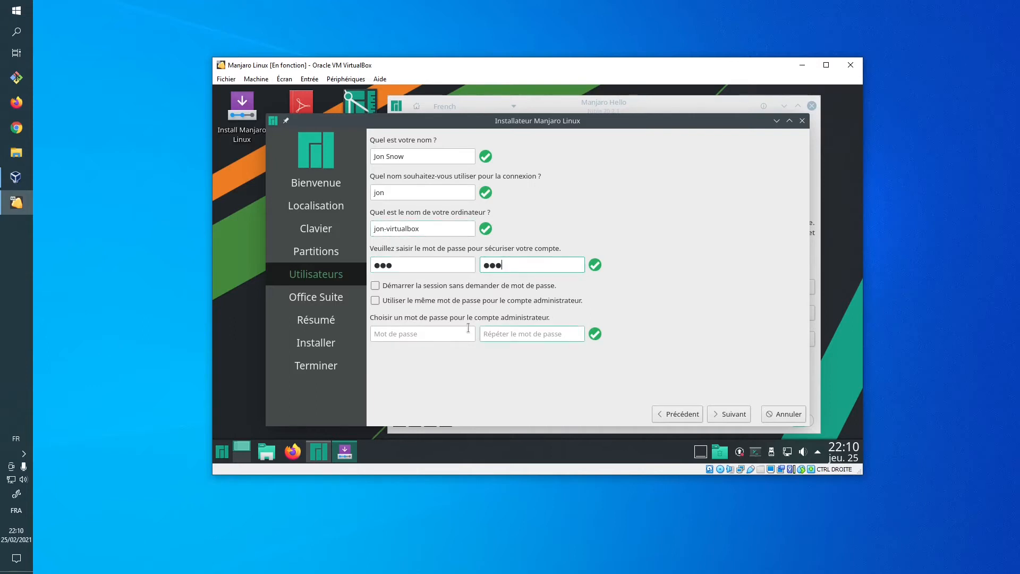
Enable login without a password prompt and reuse the user password for the administrator account
left_click(375, 286)
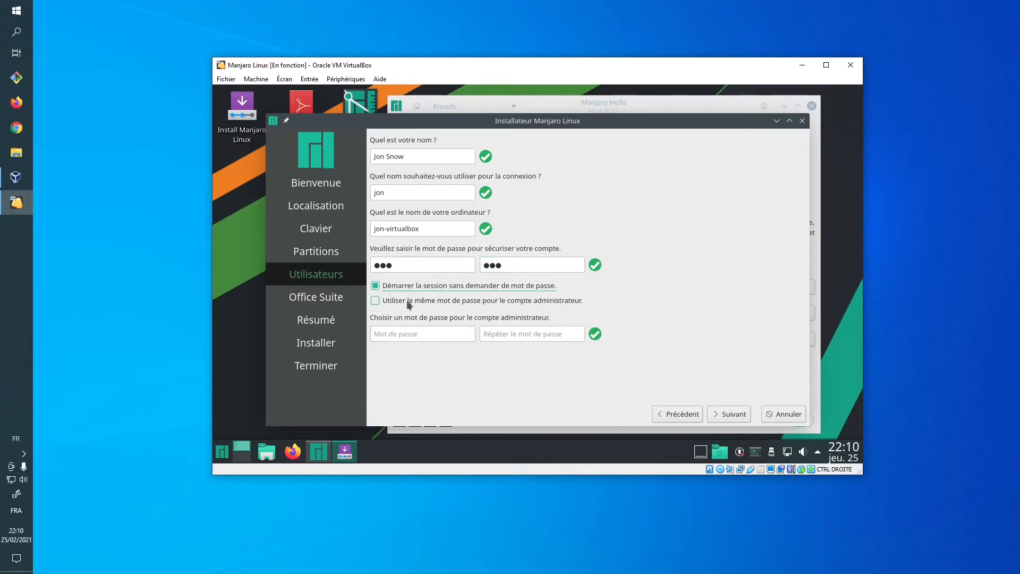
left_click(375, 302)
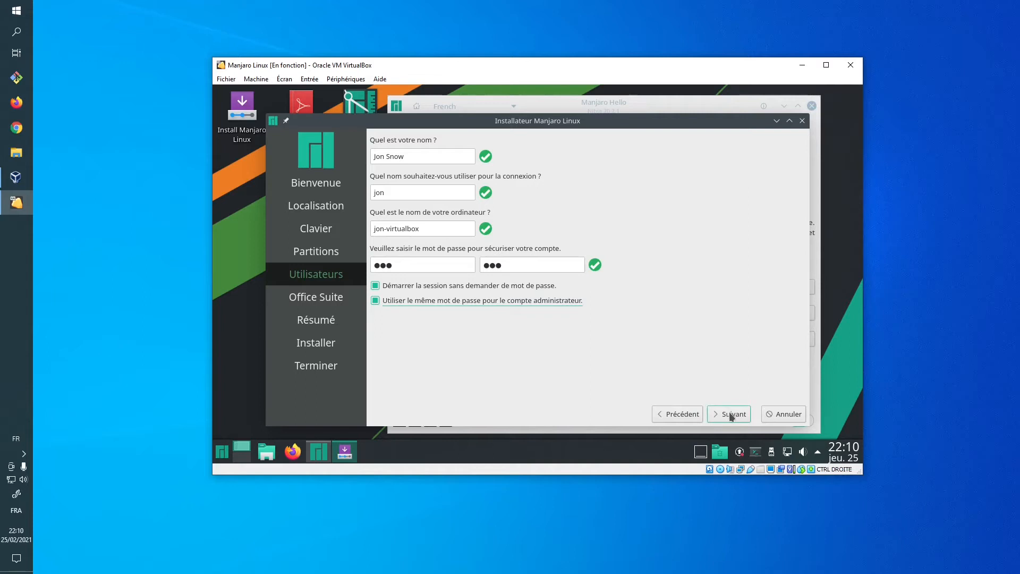
left_click(731, 416)
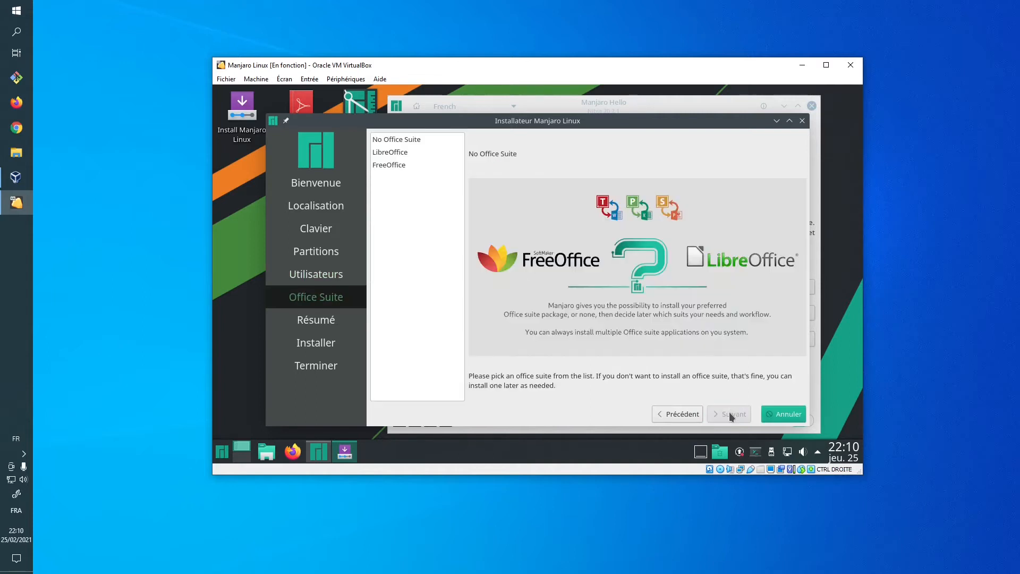
Choose No Office Suite, and start the installation after reviewing the summary and confirming the disk changes
left_click(411, 139)
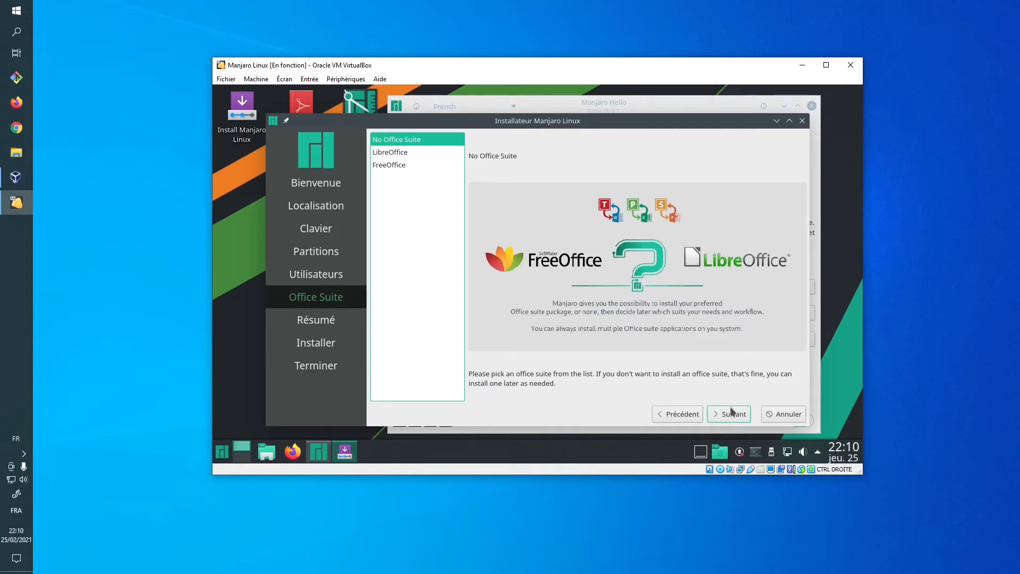
left_click(731, 416)
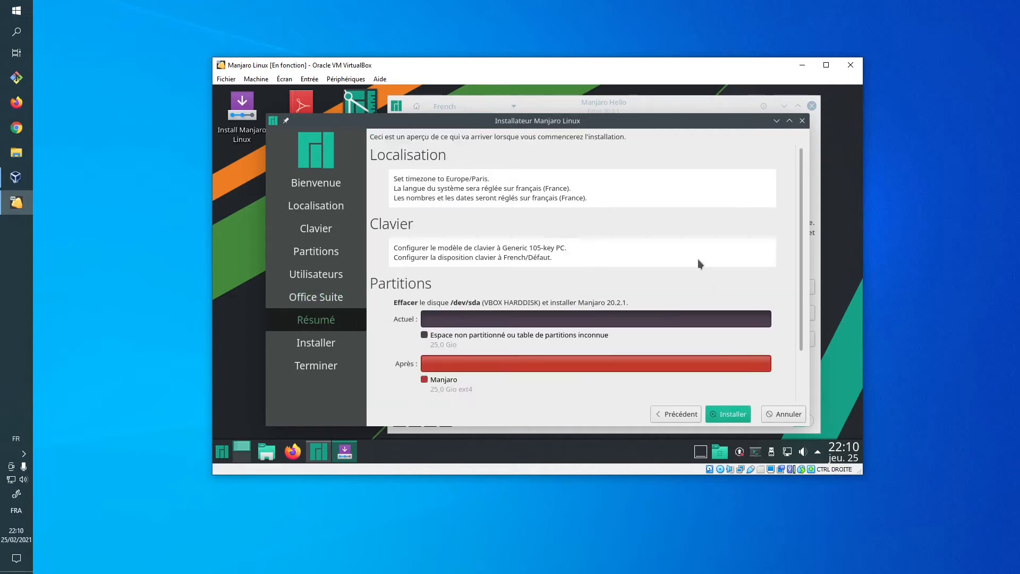
left_click_drag(800, 192, 826, 313)
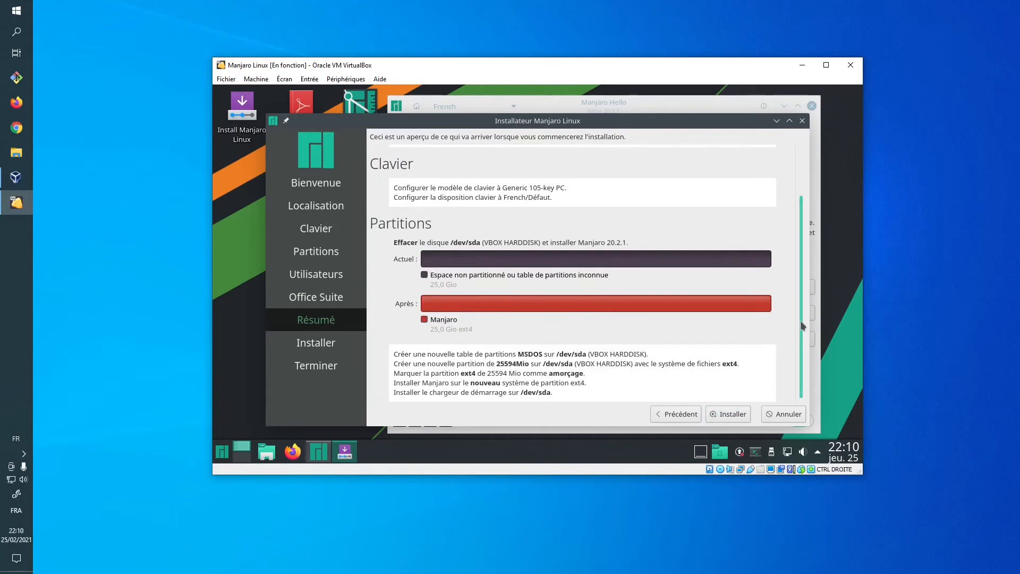
left_click(732, 414)
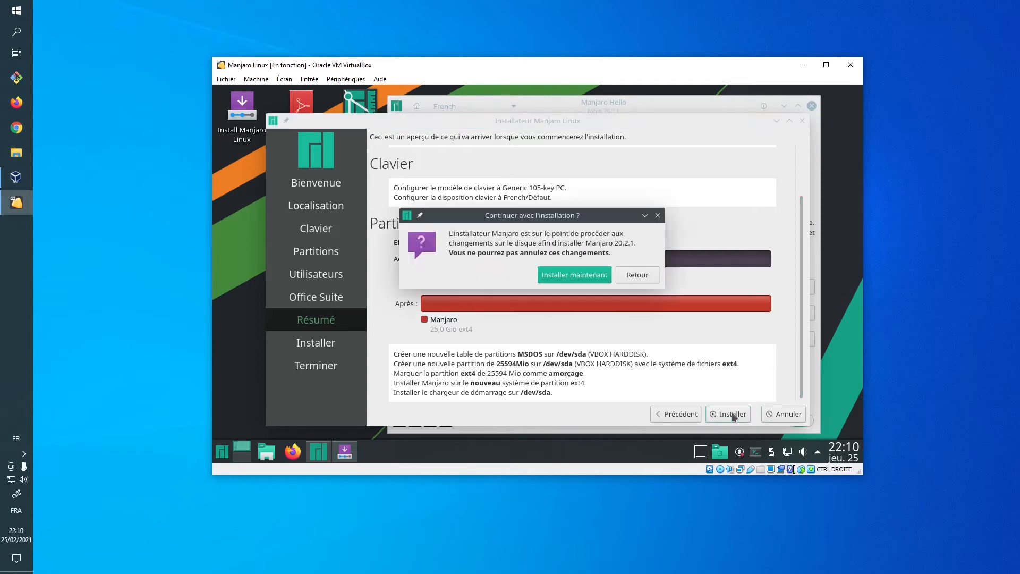
left_click_drag(545, 218, 574, 196)
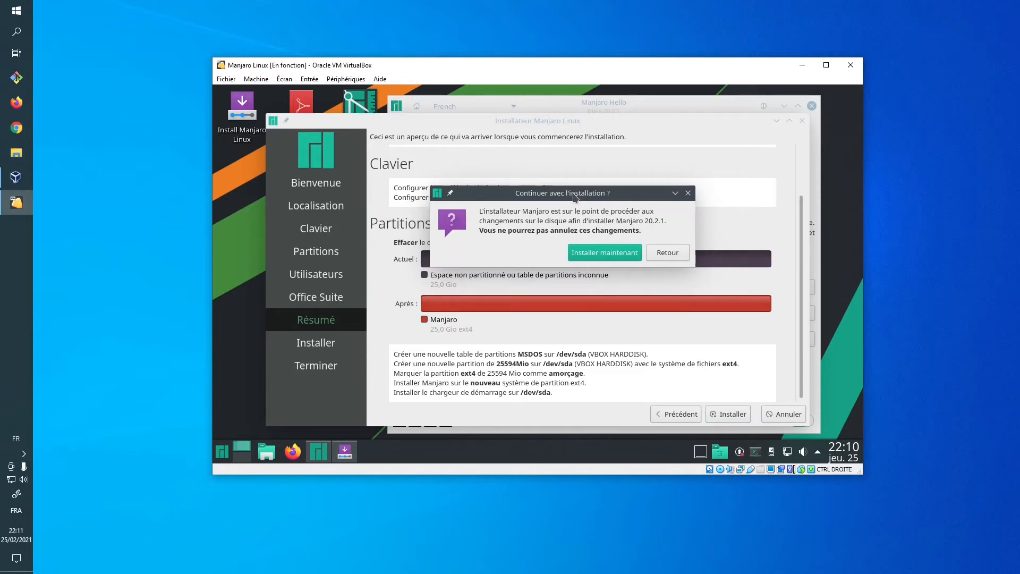
left_click(610, 253)
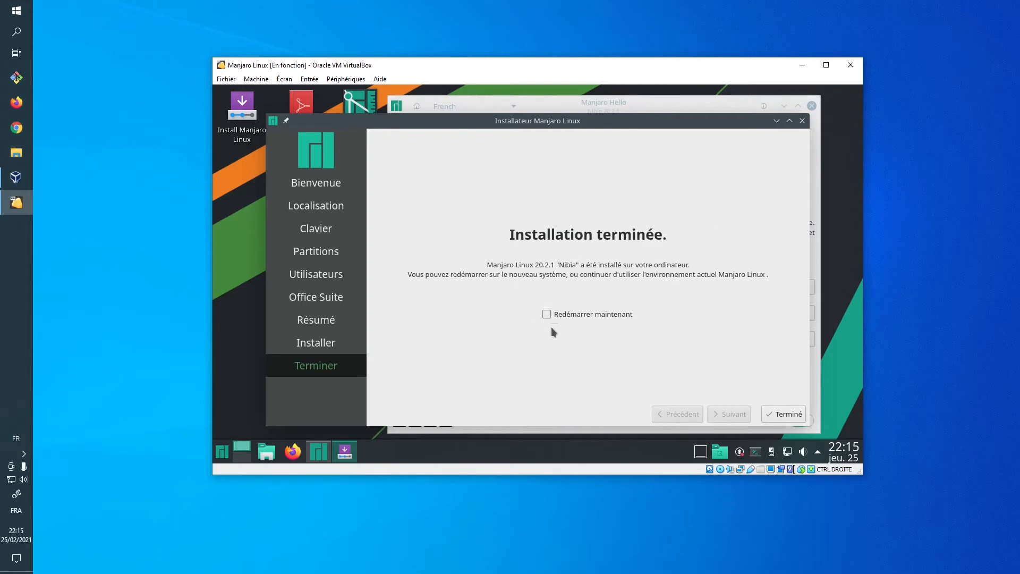
Finish the installer without restarting and close the Manjaro Hello window
left_click(788, 414)
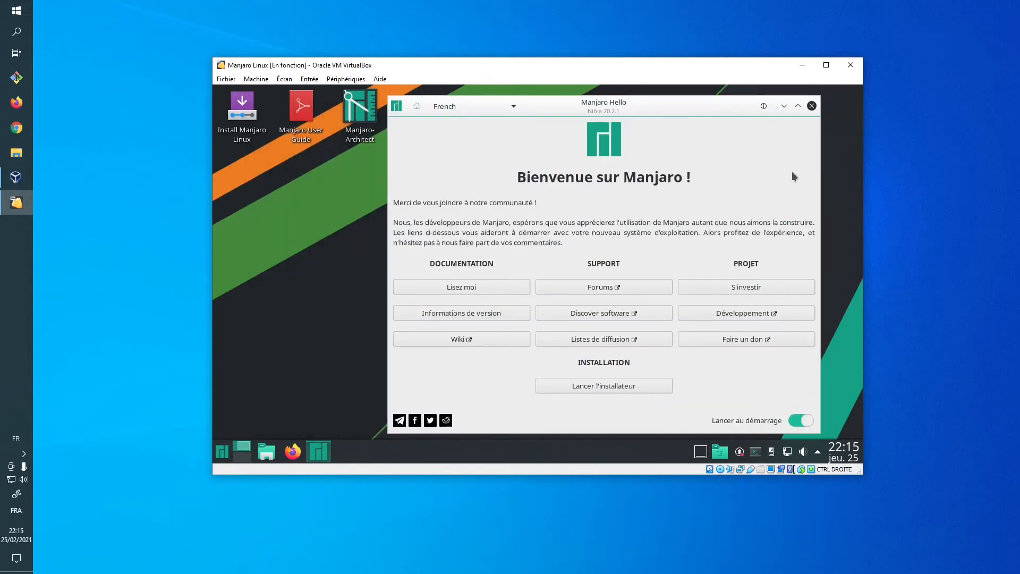
left_click(811, 105)
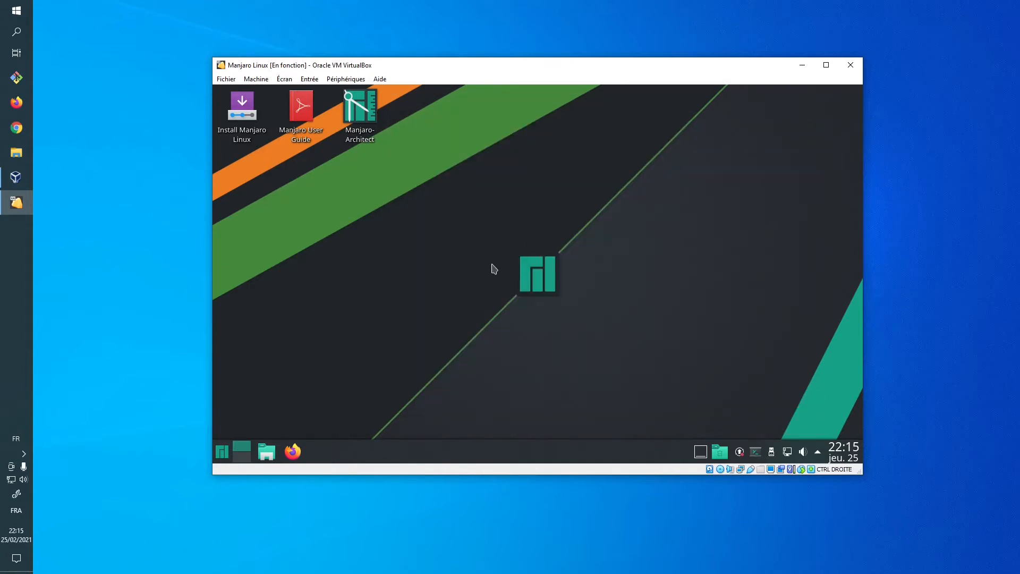
left_click(16, 11)
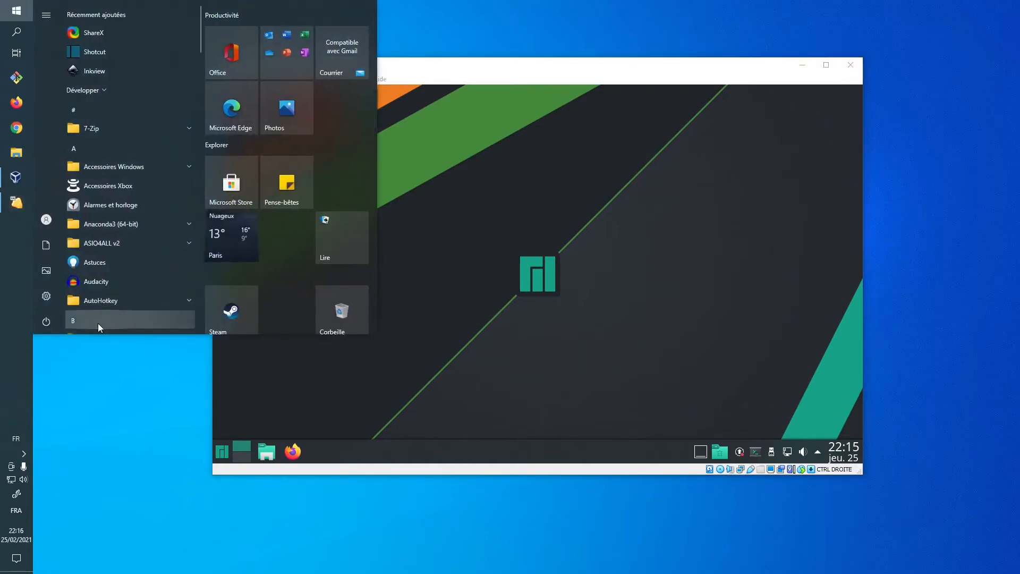
mouse_move(46, 322)
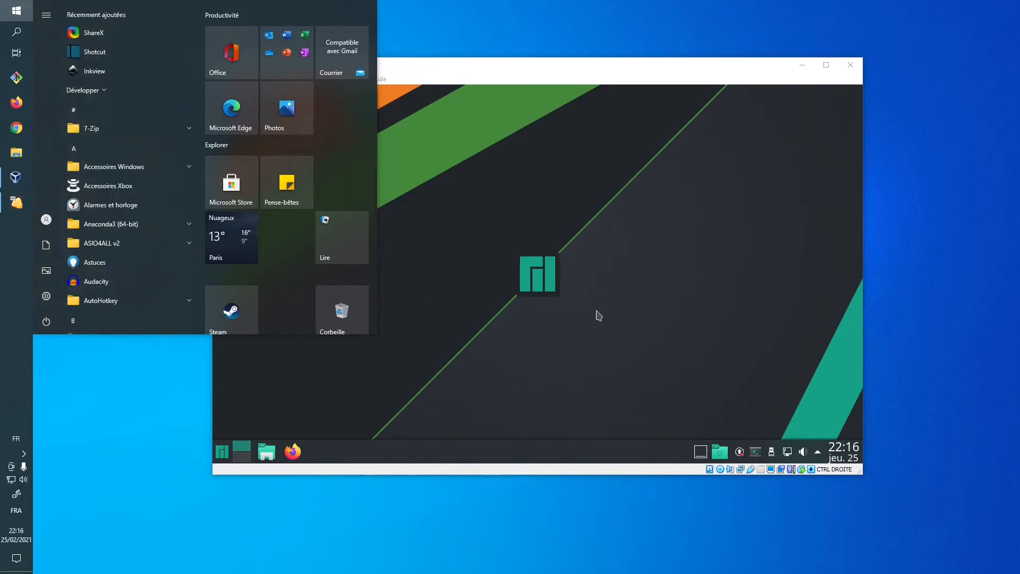
left_click(682, 317)
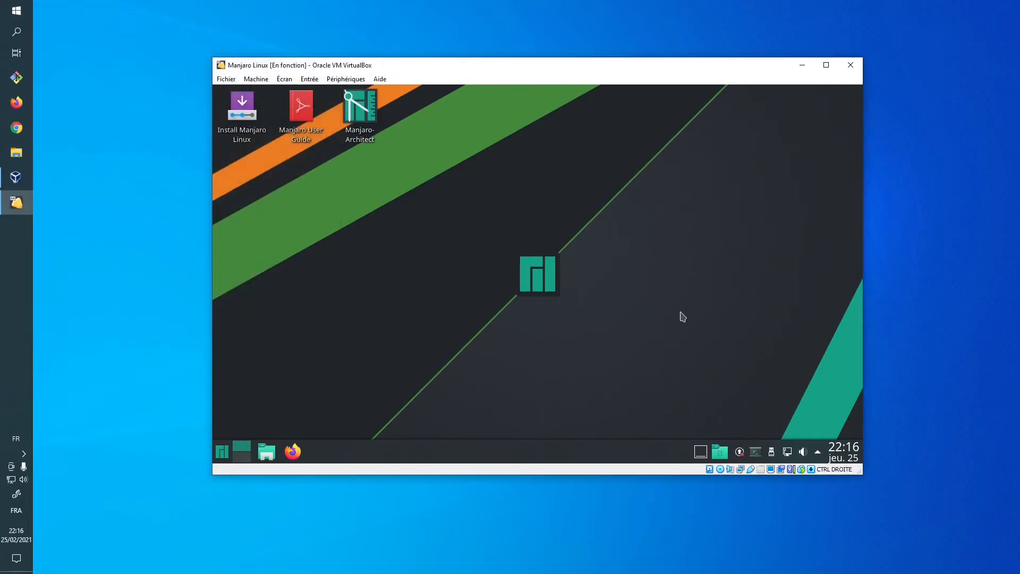
left_click(224, 452)
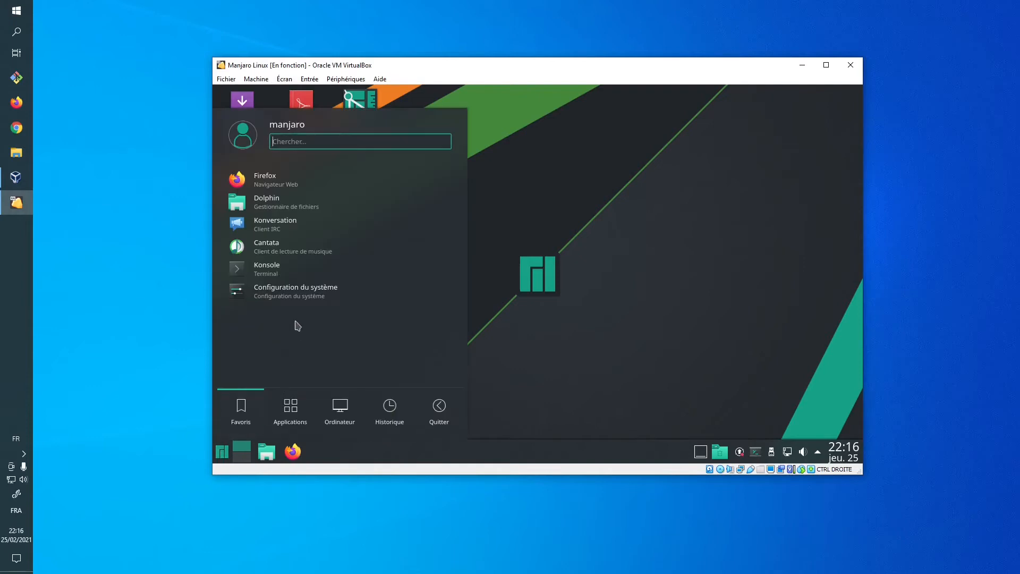
left_click(445, 413)
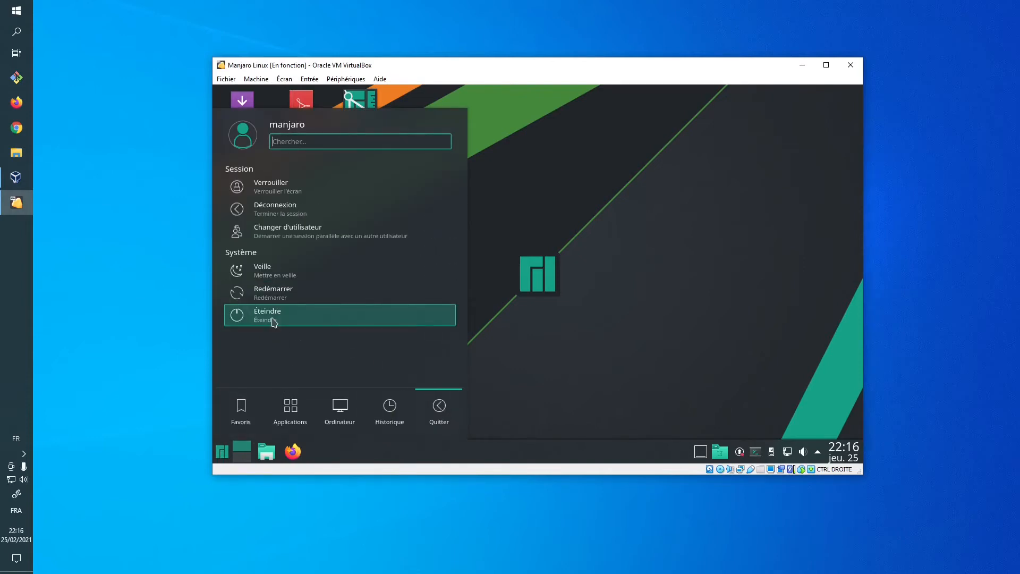
left_click(542, 211)
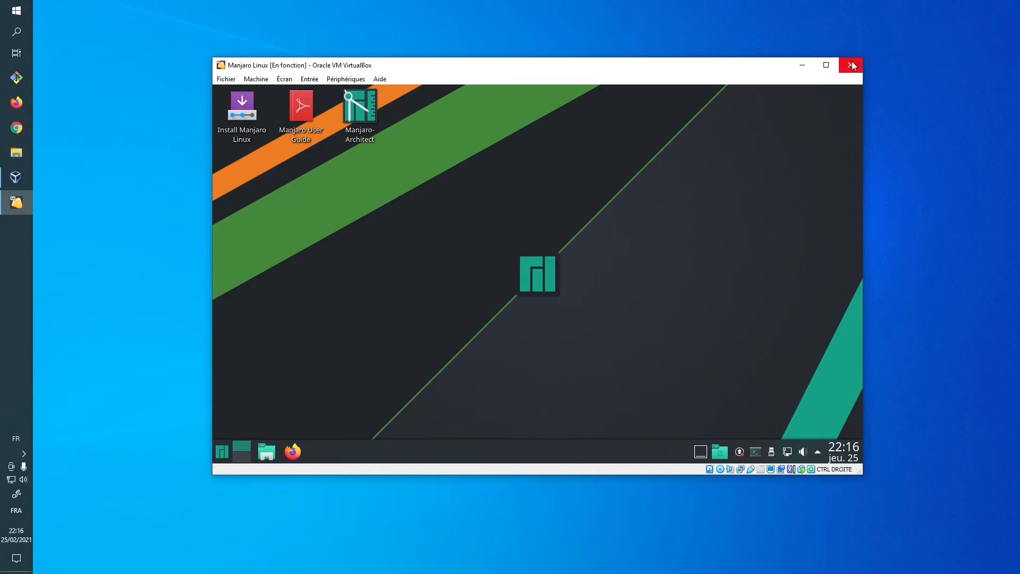
left_click(227, 81)
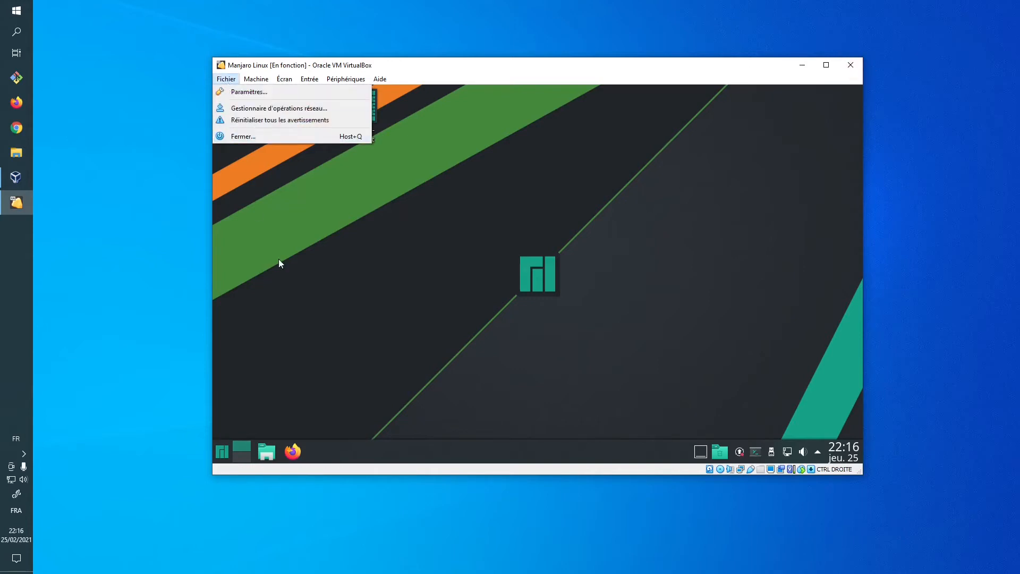
left_click(345, 322)
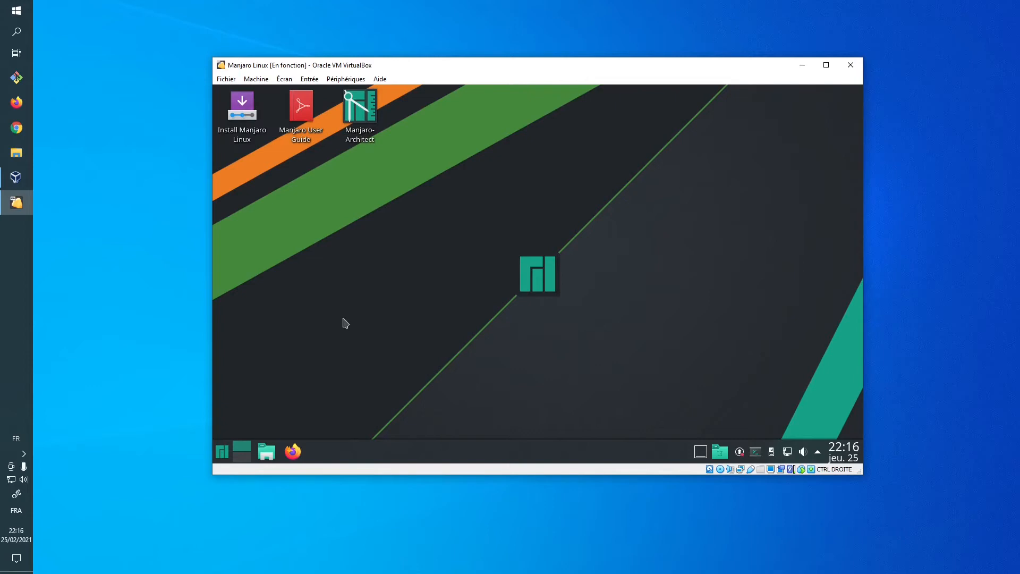
Shut down the Manjaro live system from within the virtual machine and confirm the shutdown
left_click(226, 453)
mouse_move(440, 409)
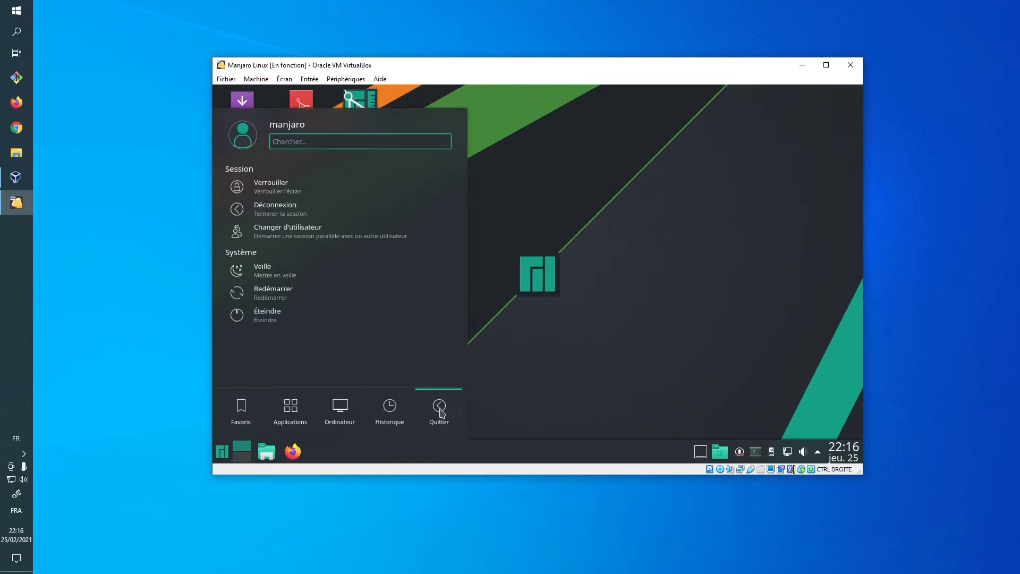
left_click(266, 314)
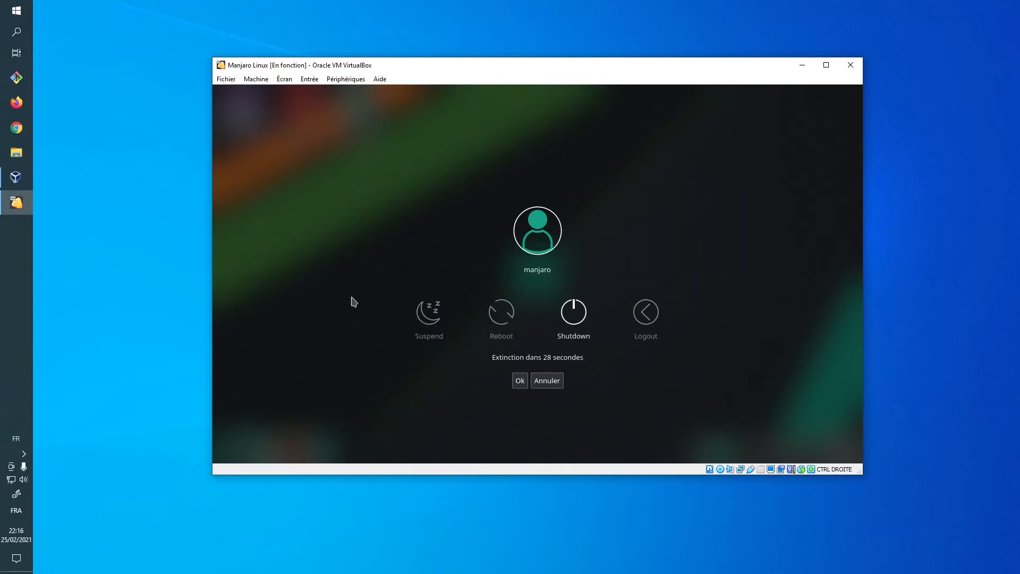
left_click(576, 317)
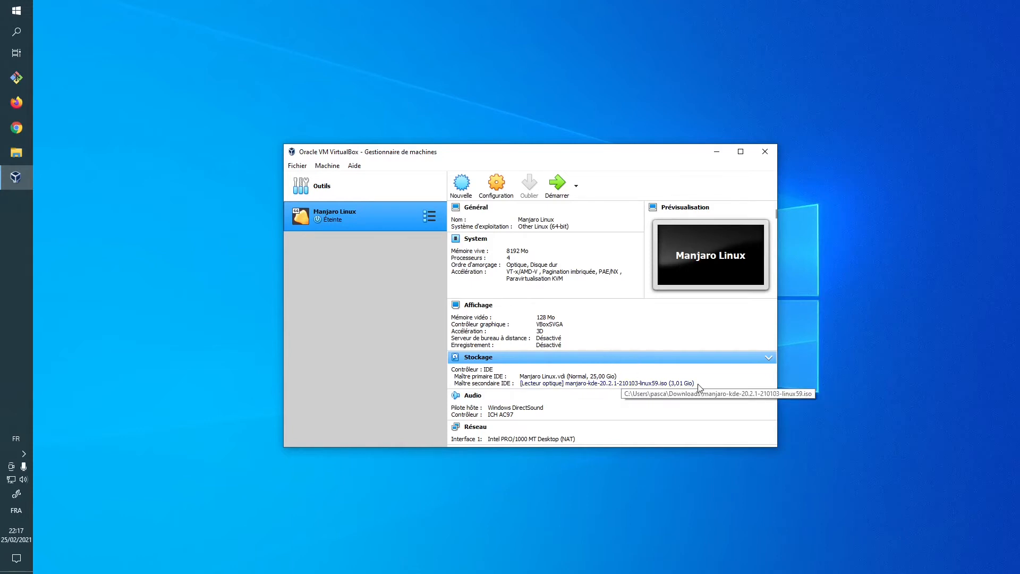
Eject manjaro-kde-20.2.1-210103-linux59.iso from the Manjaro Linux machine's optical drive and start the machine
left_click(641, 387)
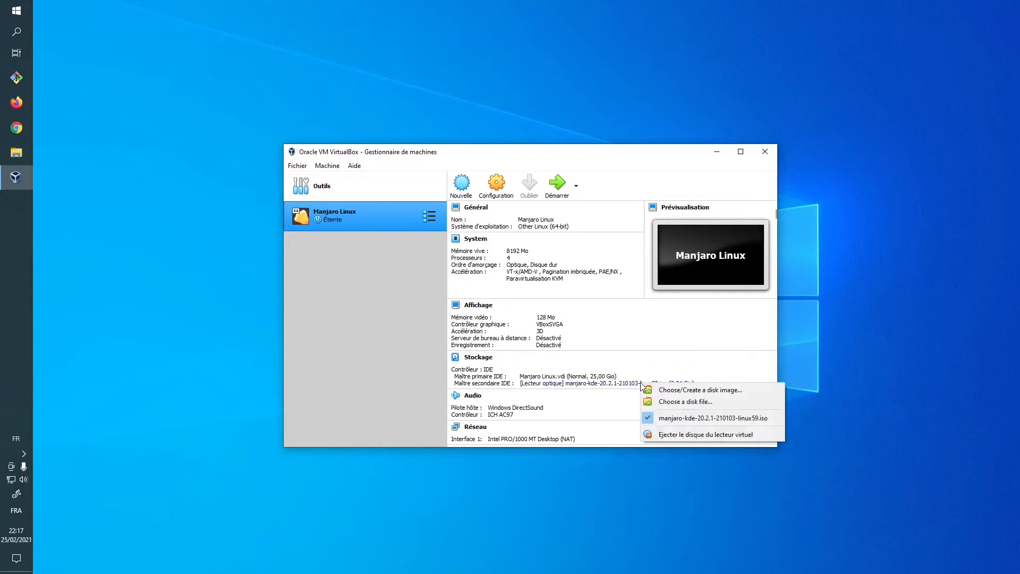
left_click(690, 435)
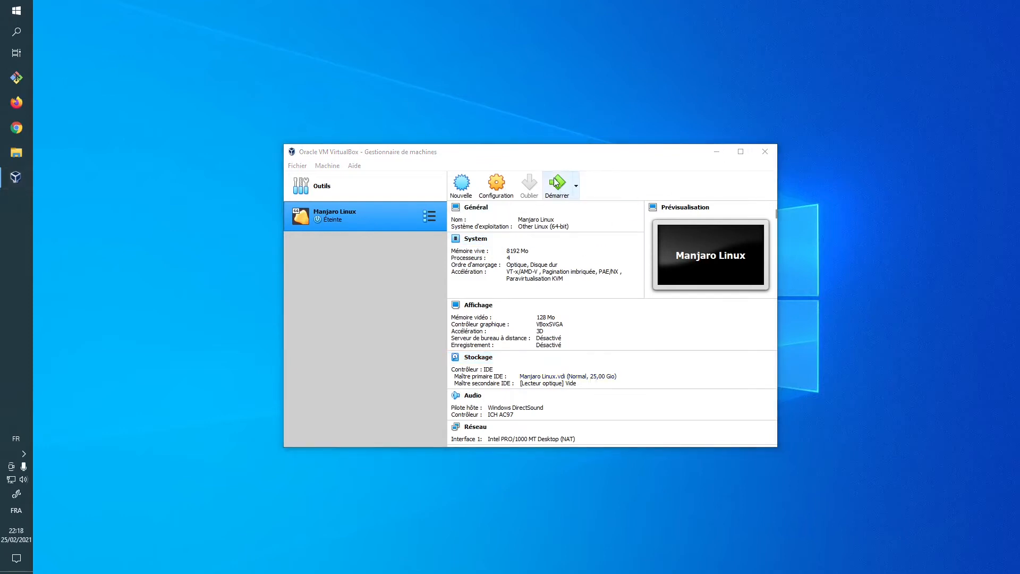
left_click(557, 181)
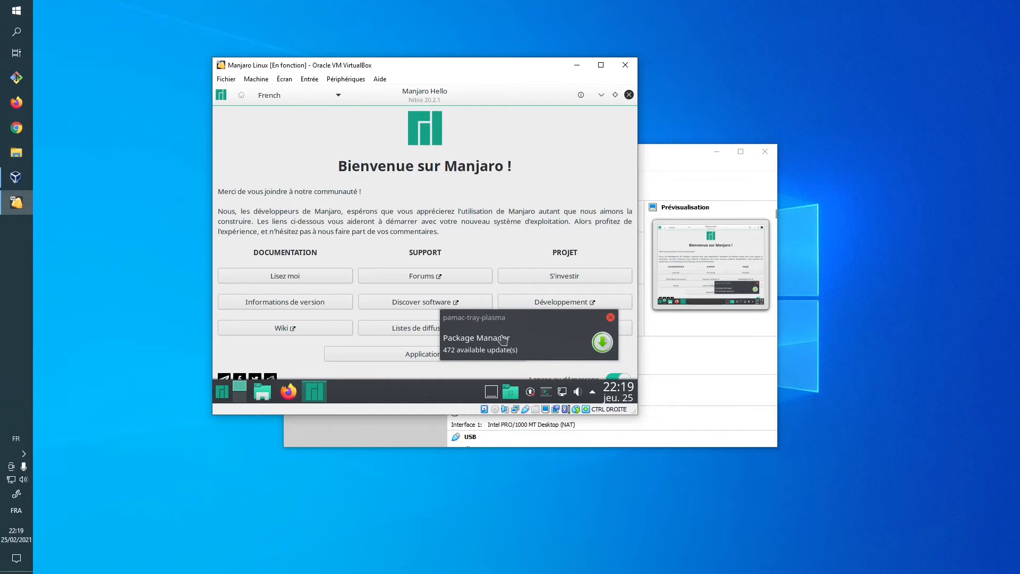
Dismiss the package update notification, then enlarge and reposition the virtual machine window
left_click(609, 317)
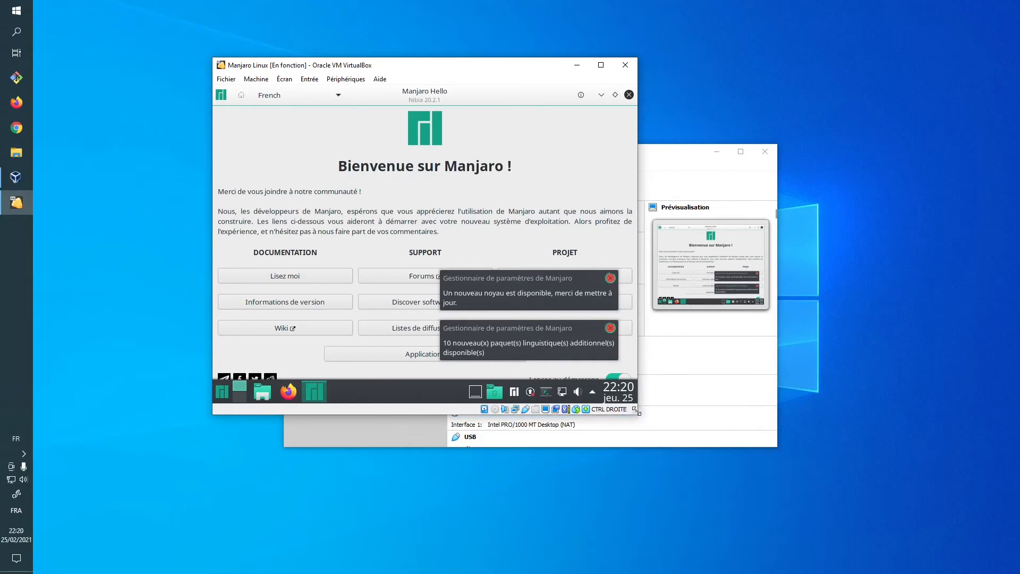
left_click_drag(639, 416, 887, 479)
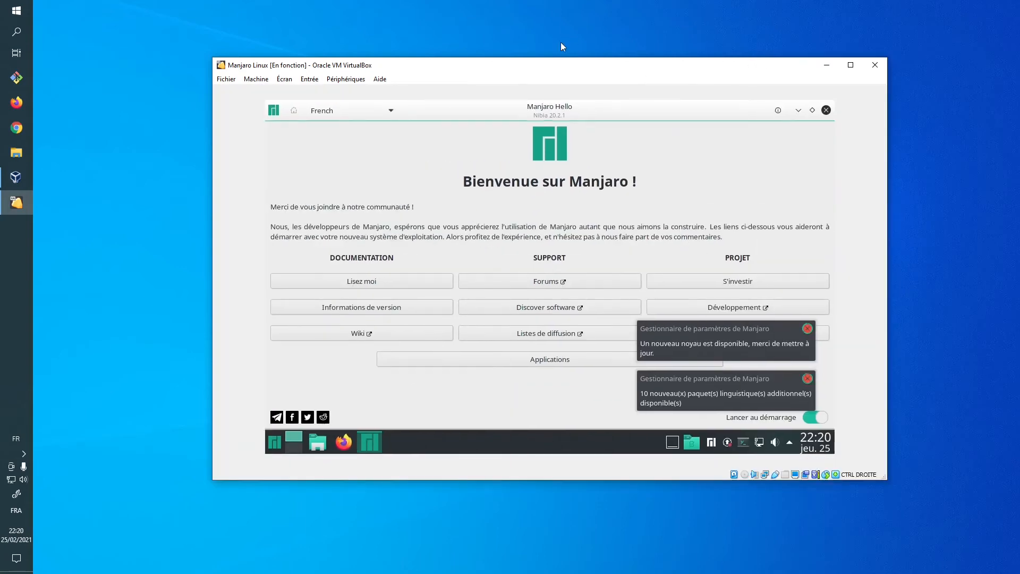
left_click_drag(562, 67, 524, 106)
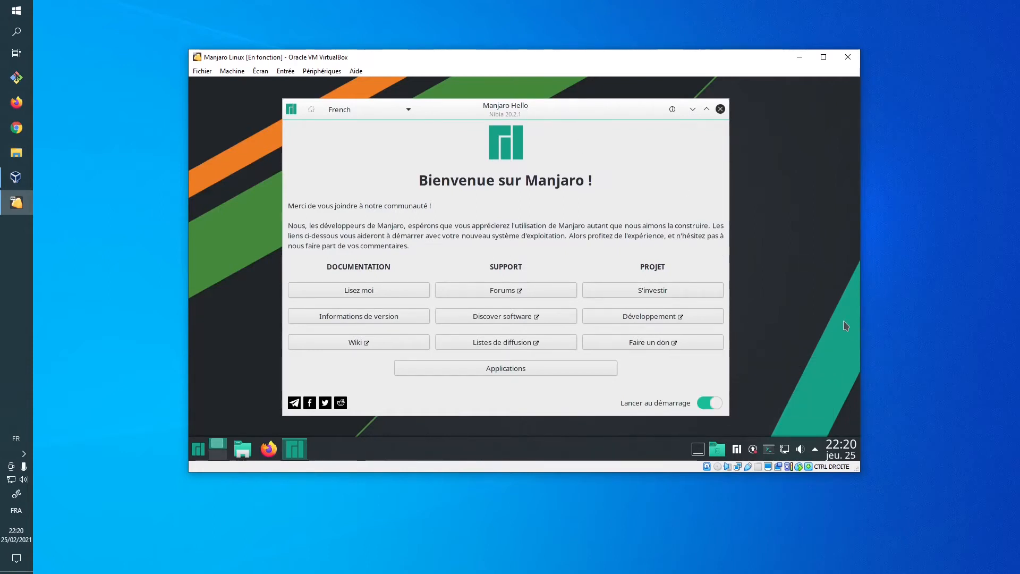
Turn off Manjaro Hello's launch at startup and close its window
left_click(703, 405)
left_click(720, 109)
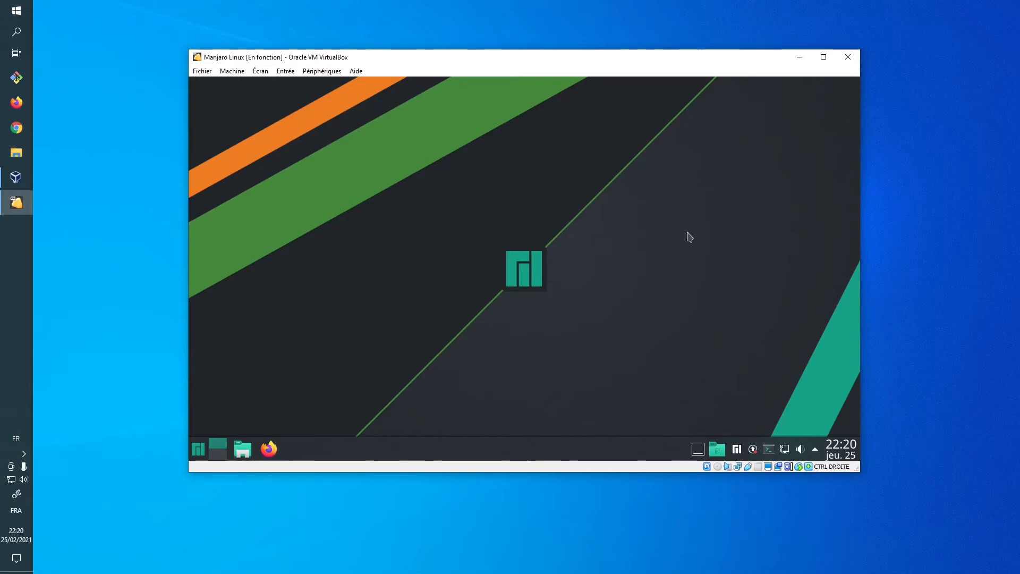
Examine the list of pending updates in the graphical package manager and close it without applying them
left_click(754, 450)
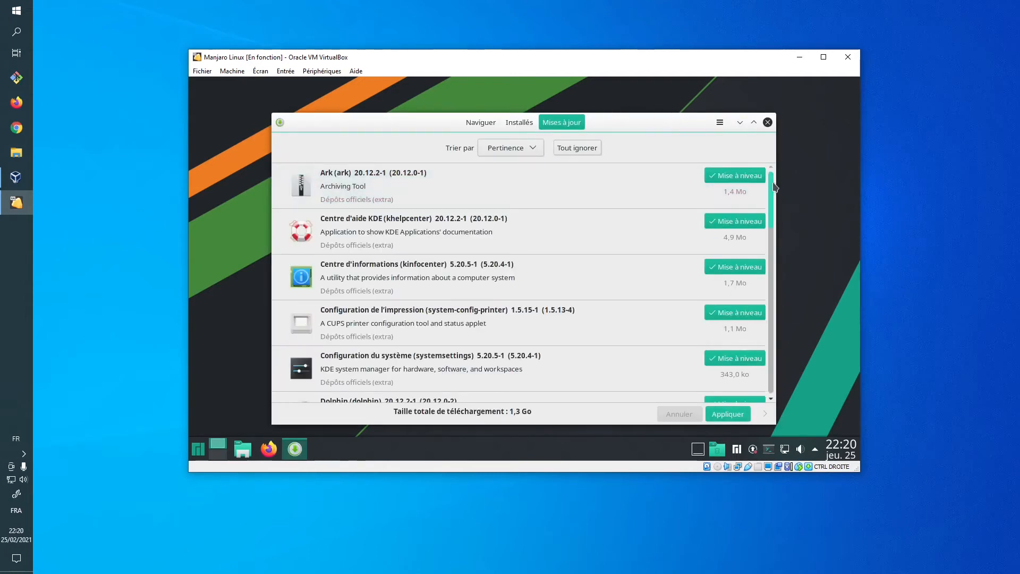
scroll(773, 212, "down", 3)
left_click_drag(781, 224, 775, 359)
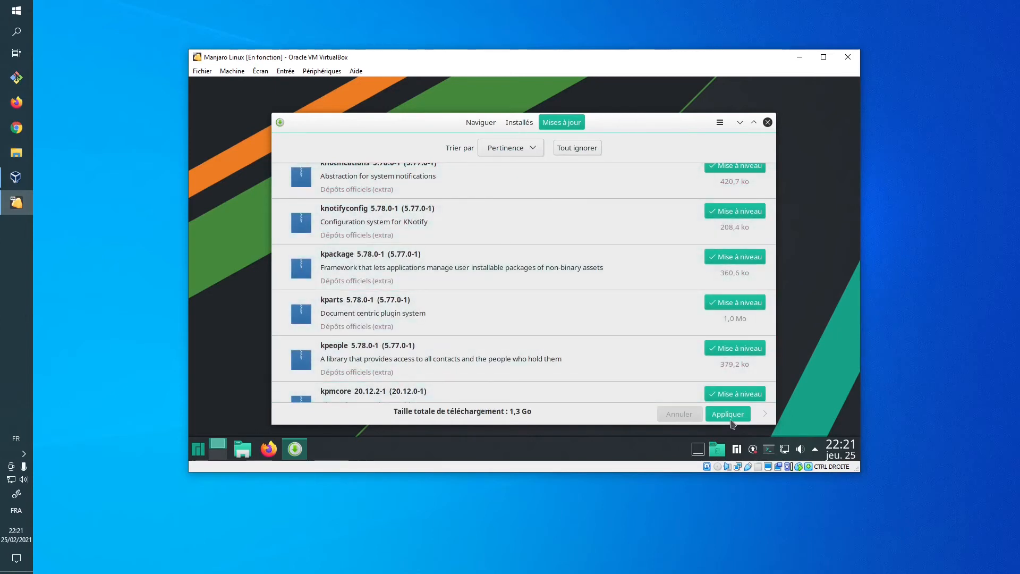
left_click(768, 123)
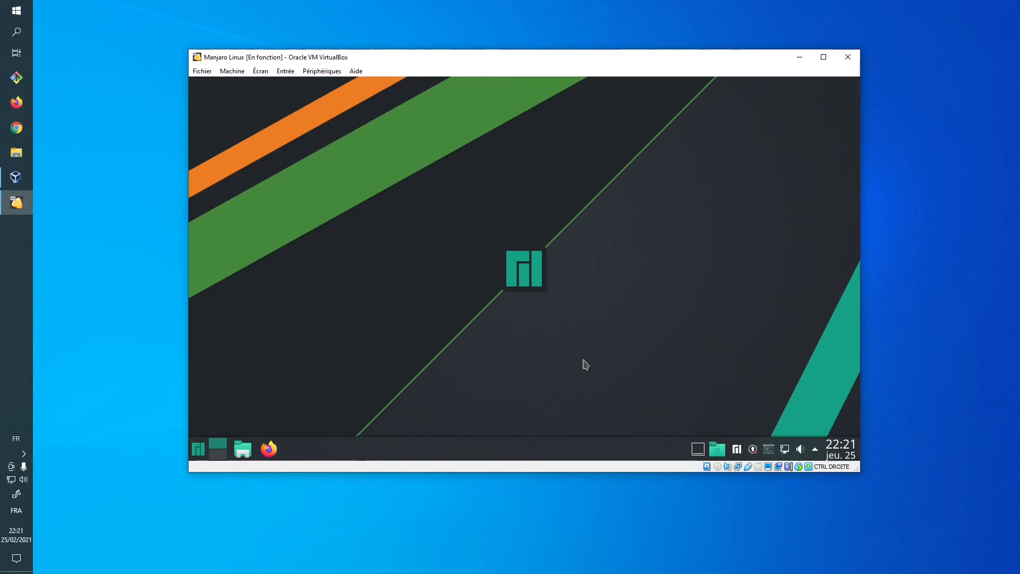
Open the drop-down terminal and try to update the system with pacman -Syu
key("F12")
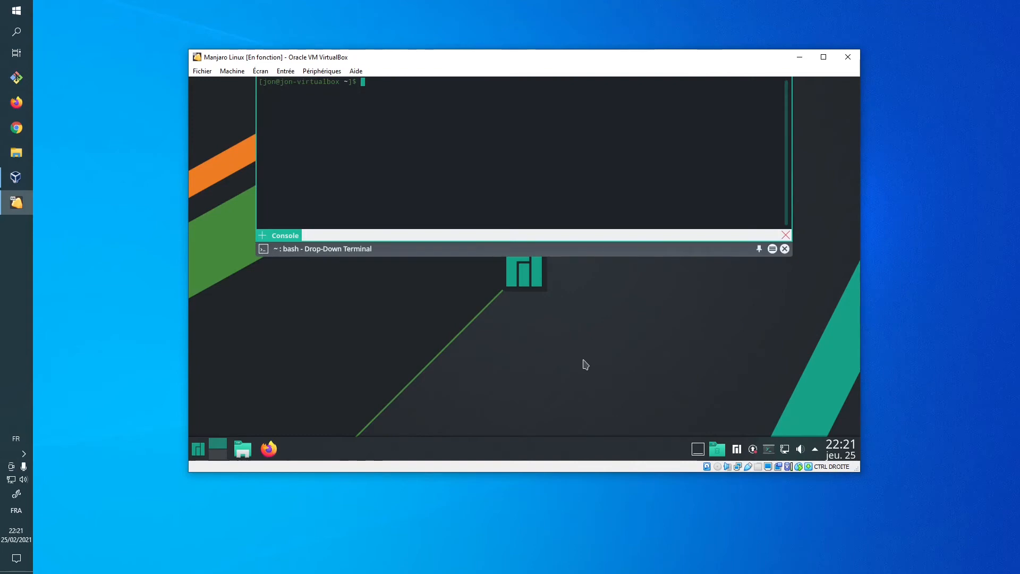
key("F12")
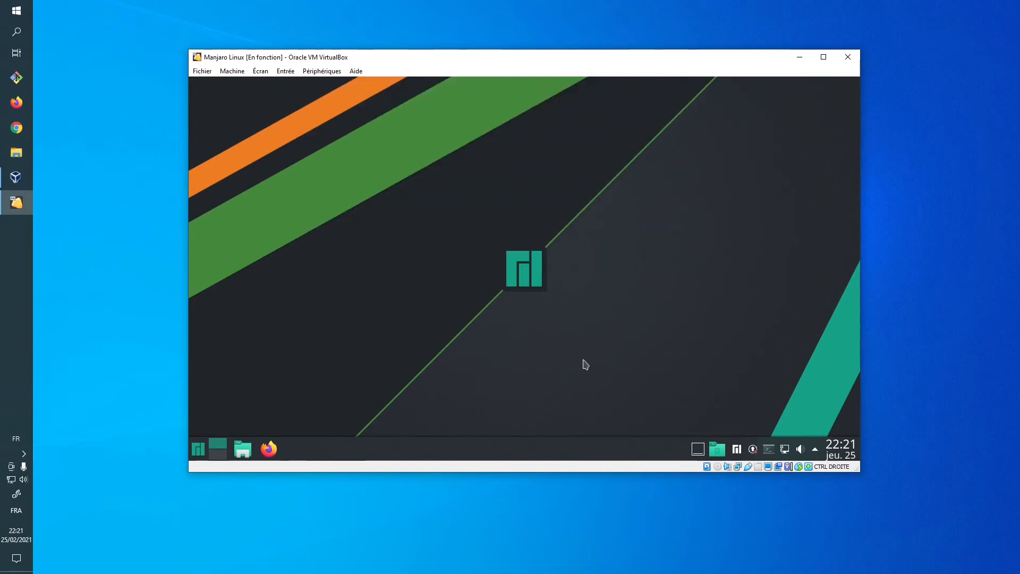
key("F12")
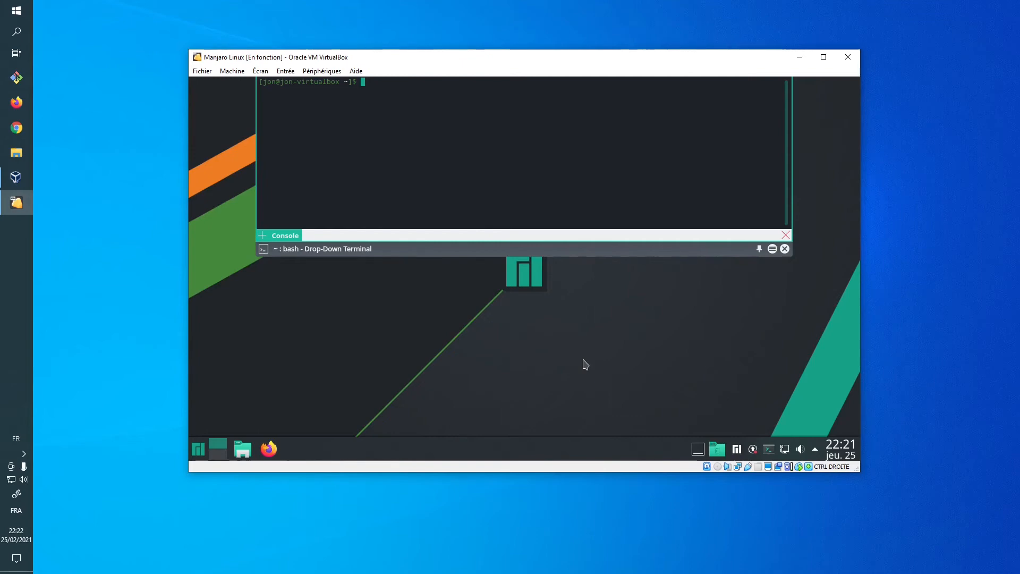
type("pacman")
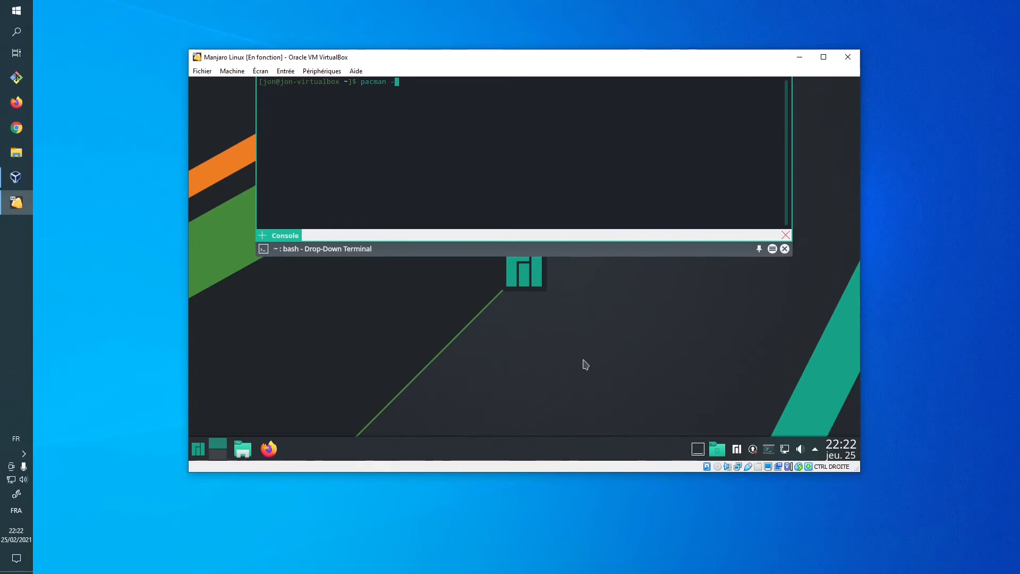
type(" -Syu")
key("Return")
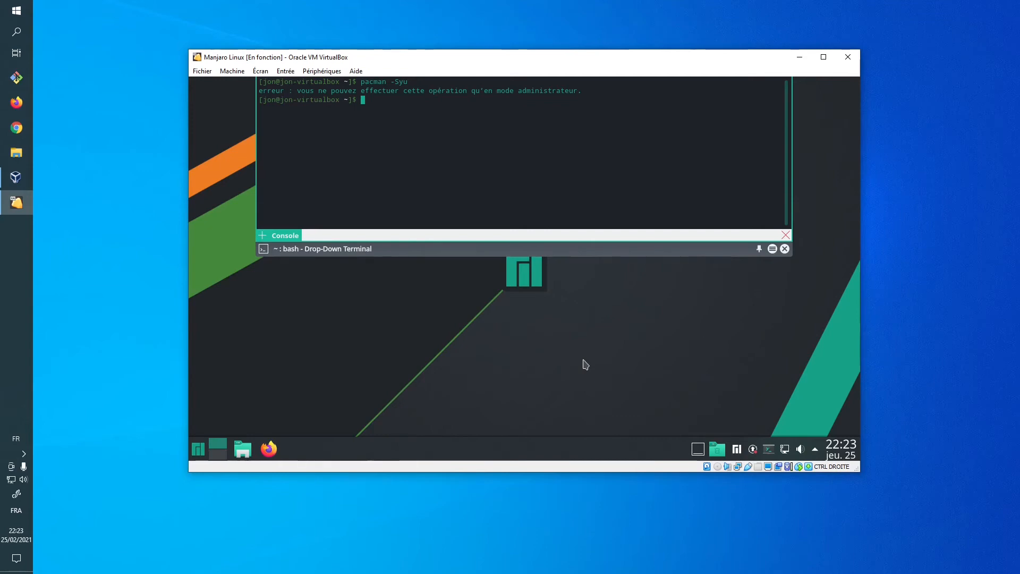
Run sudo pacman -Syu and enter the account password to authorize the system update
key("Up")
key("Home")
type("sudo")
key("End")
key("Return")
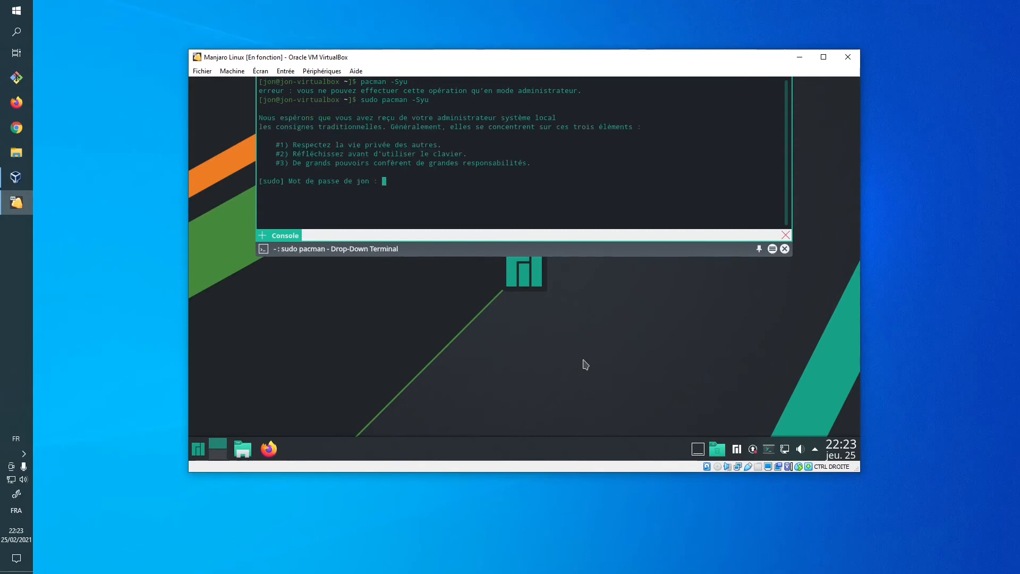
key("Return")
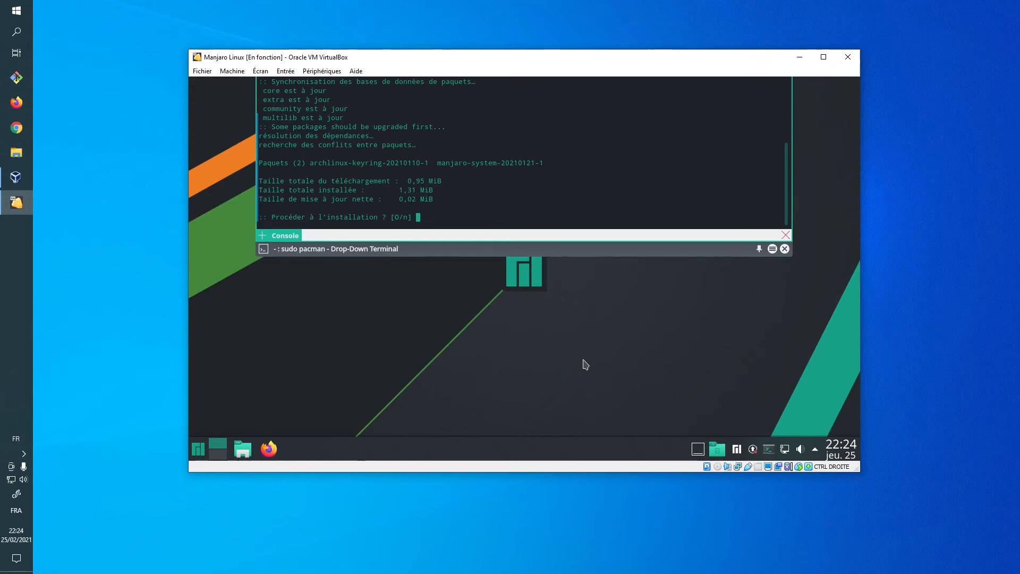
Accept installing the priority packages, enlarge the drop-down terminal, and agree to replace knetattach with extra/plasma-desktop
key("Return")
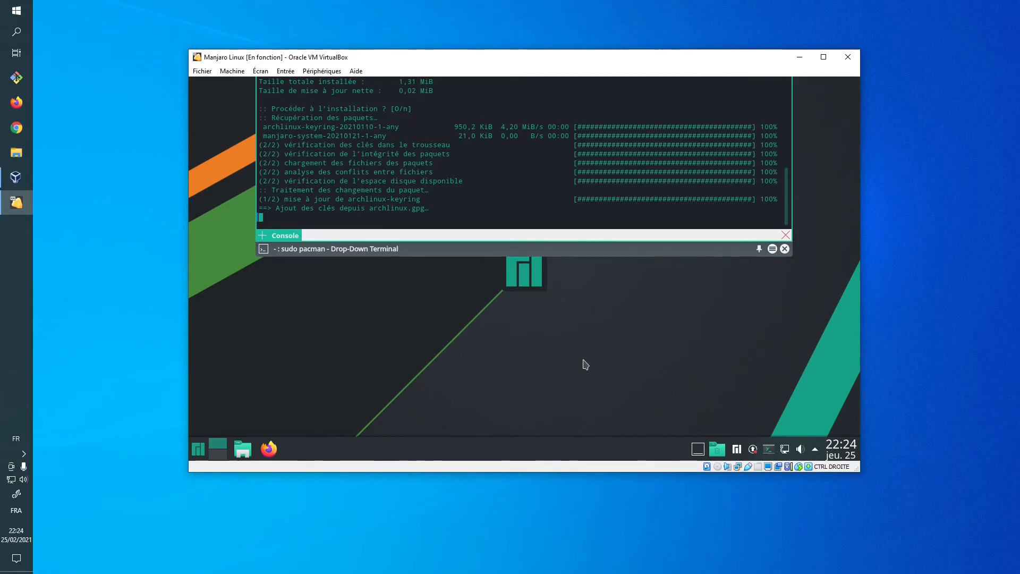
left_click_drag(559, 254, 571, 385)
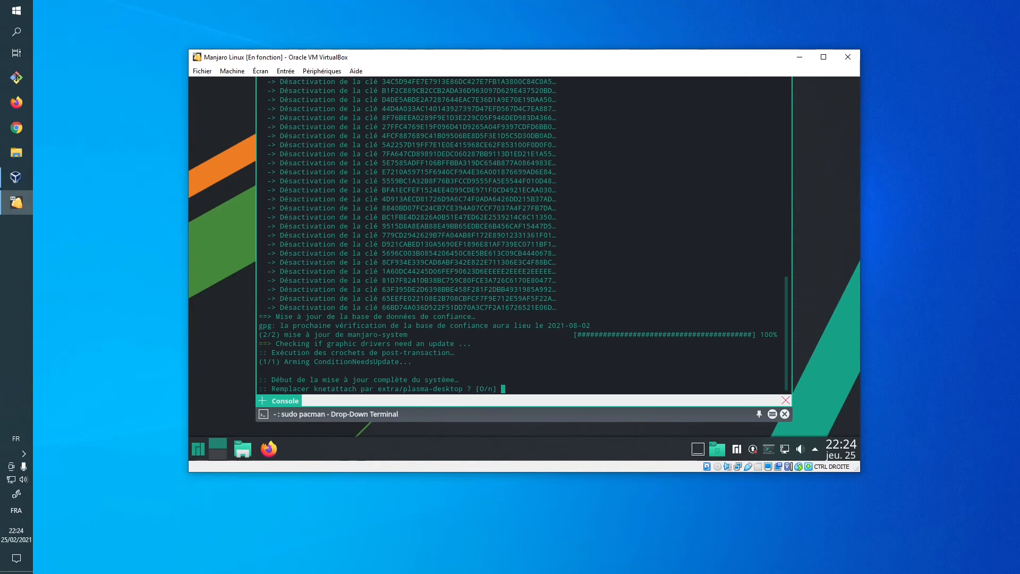
key("Return")
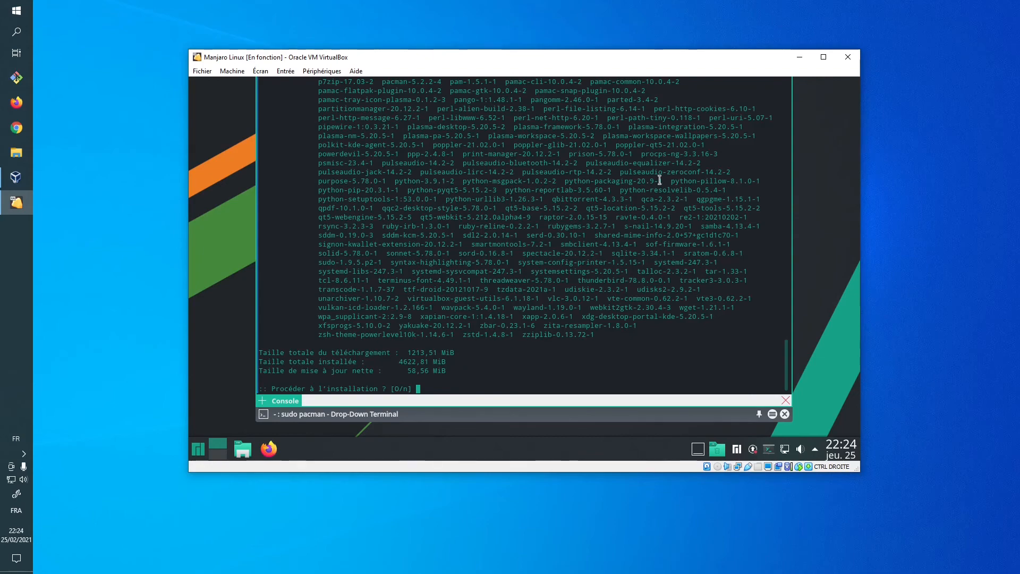
Review the full list of packages to upgrade and confirm the installation
scroll(788, 363, "up", 1)
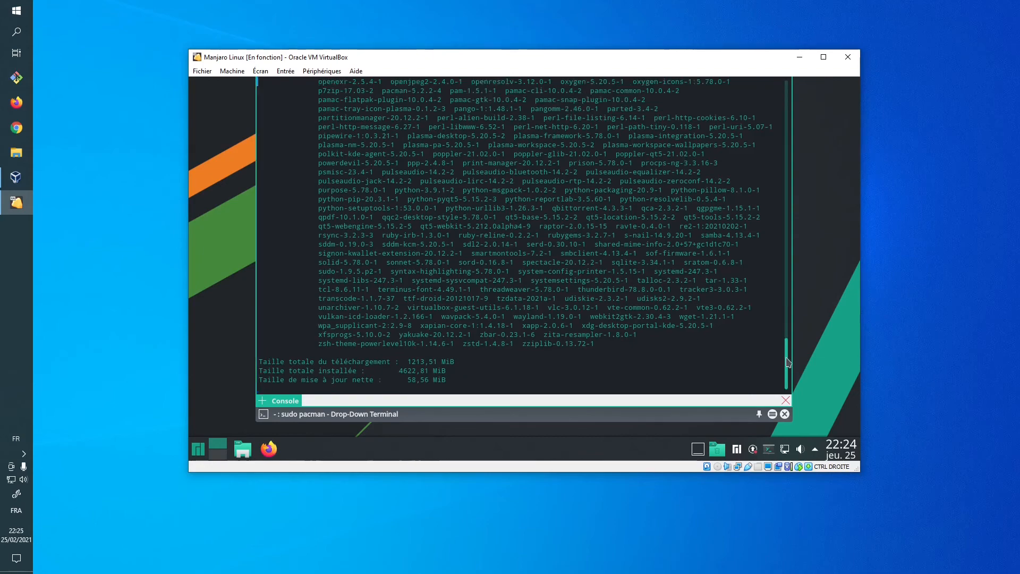
left_click_drag(788, 362, 768, 219)
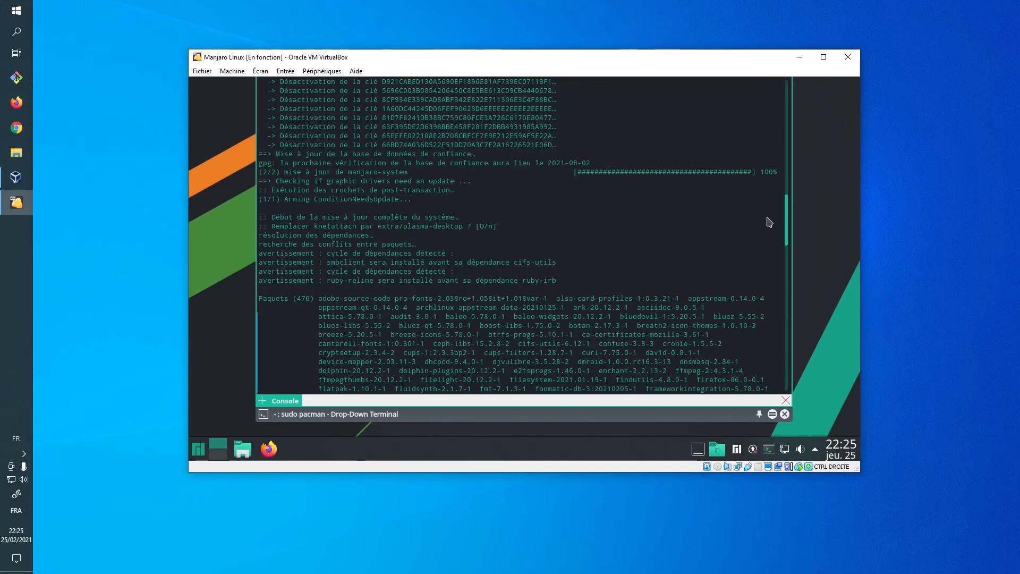
scroll(770, 245, "down", 20)
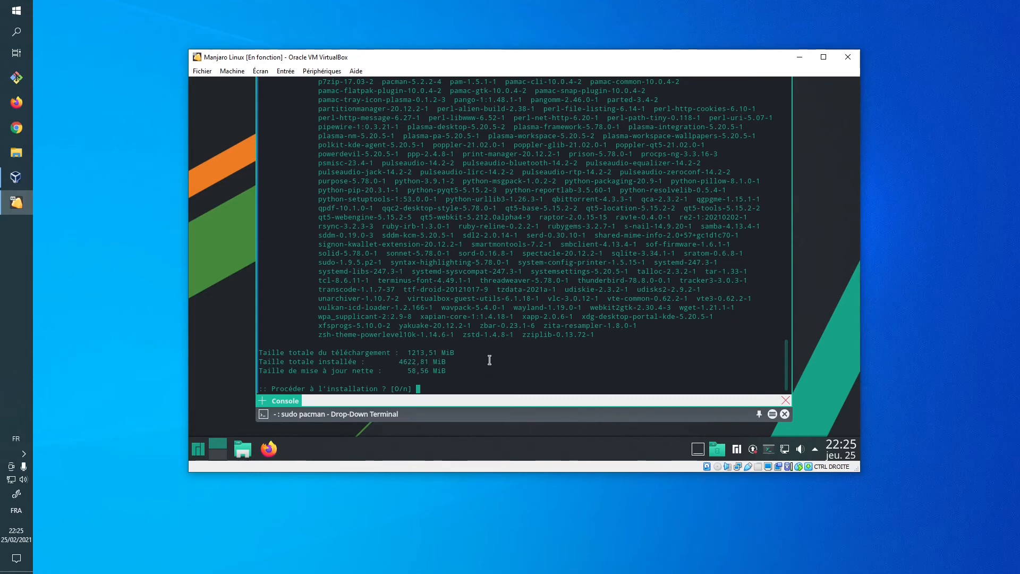
key("Return")
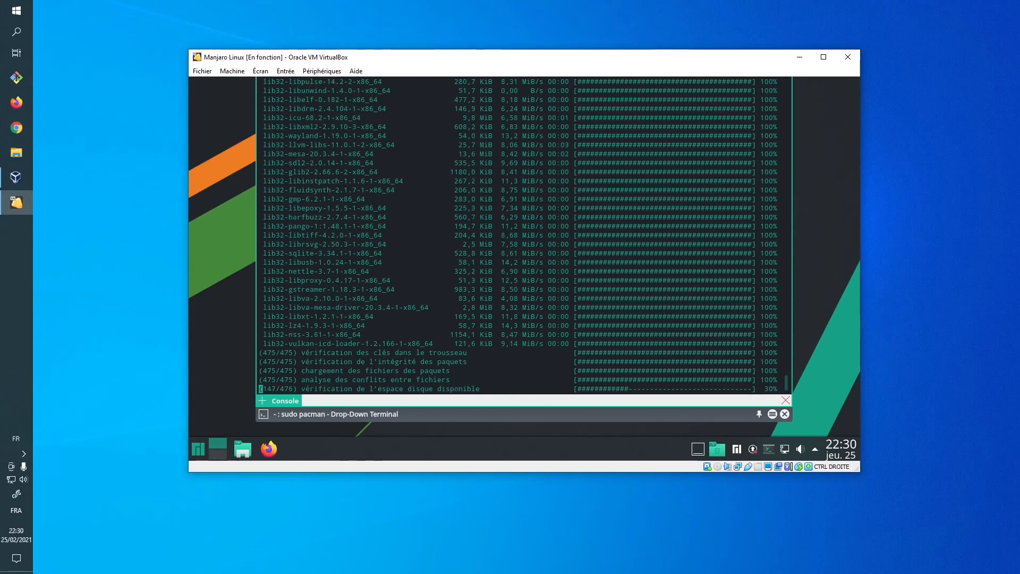
Hide the drop-down terminal during the upgrade, bring it back to check progress, and hide it again
key("F12")
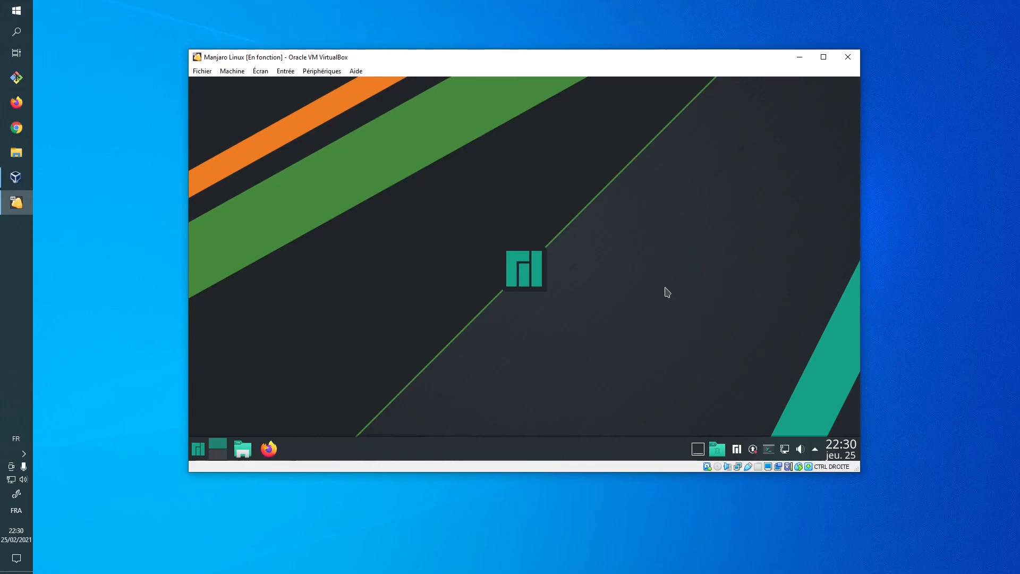
key("F12")
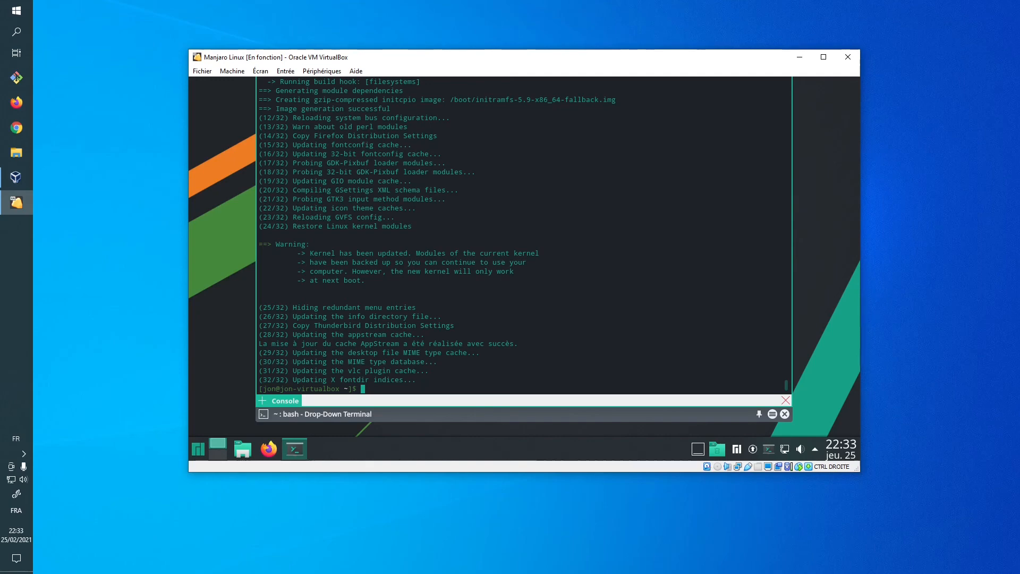
key("F12")
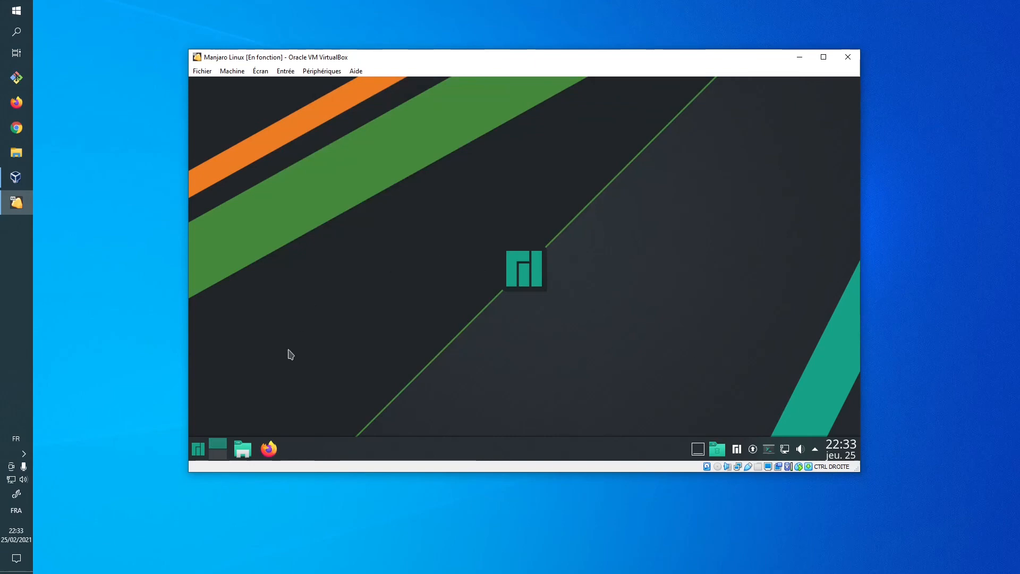
Restart the Manjaro system from its application launcher and confirm the reboot
left_click(198, 450)
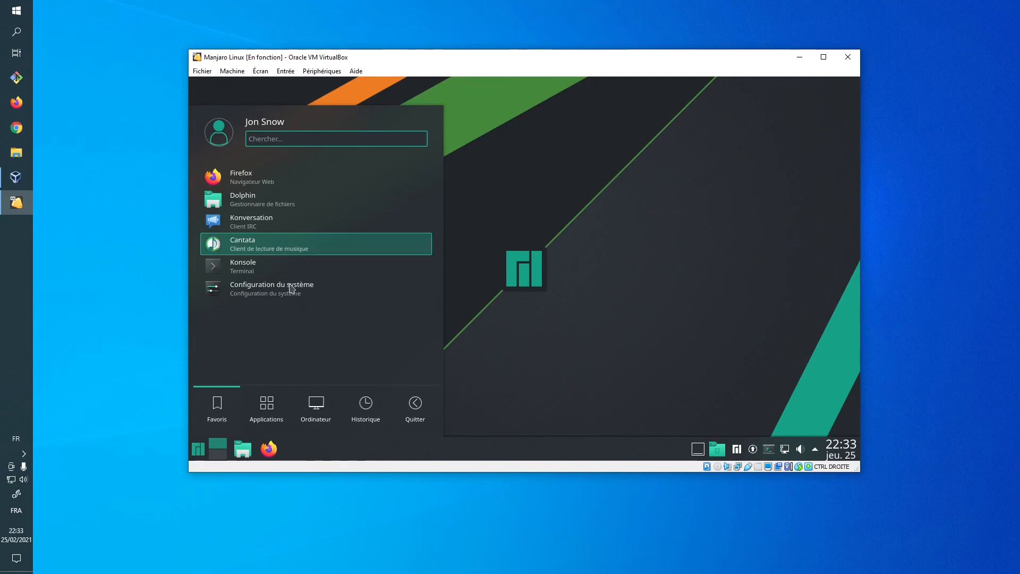
left_click(421, 410)
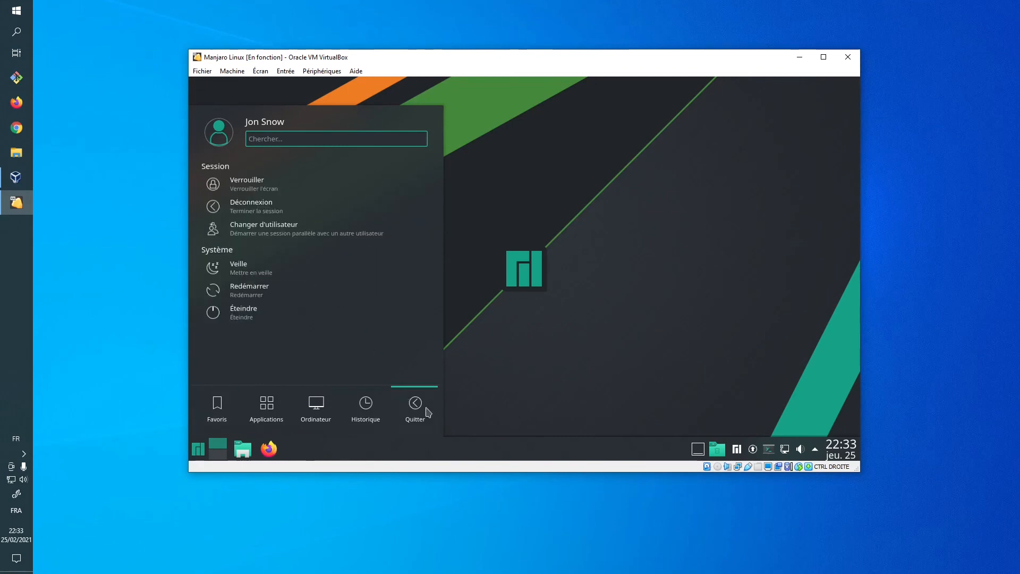
left_click(268, 294)
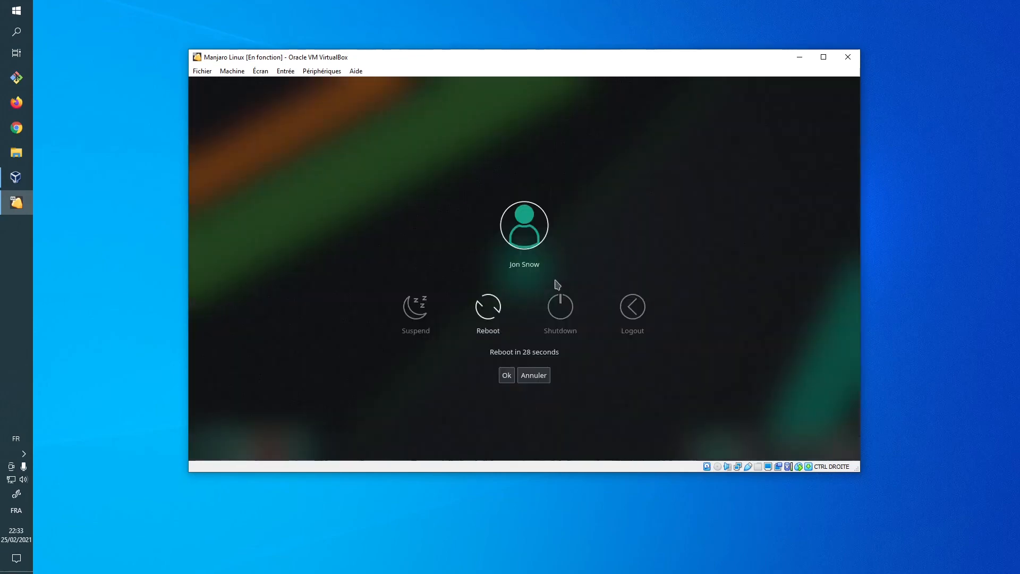
left_click(497, 325)
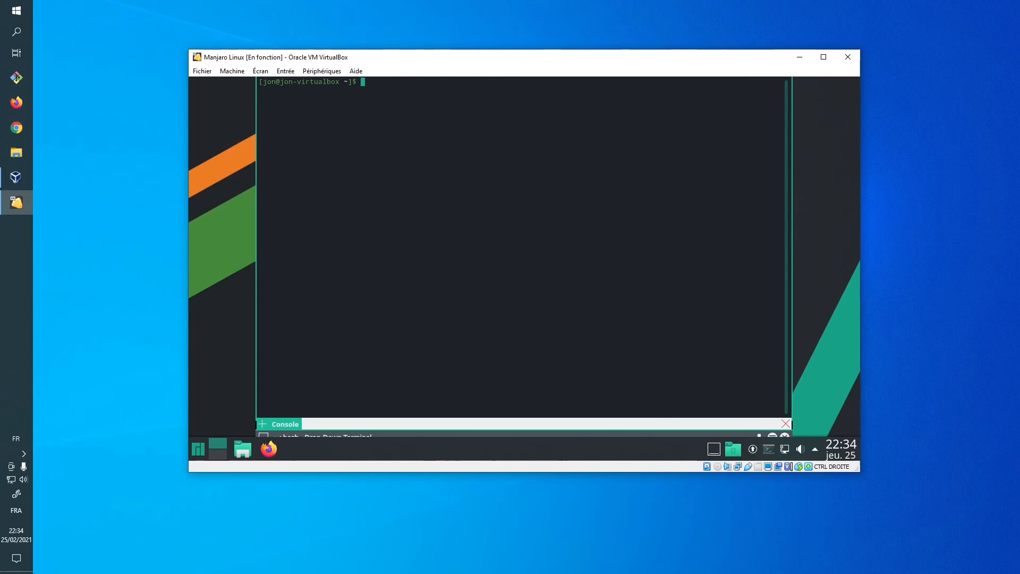
Hide the drop-down terminal, search the application launcher for "man", and open Manjaro Gestionnaire de paramètres
key("F12")
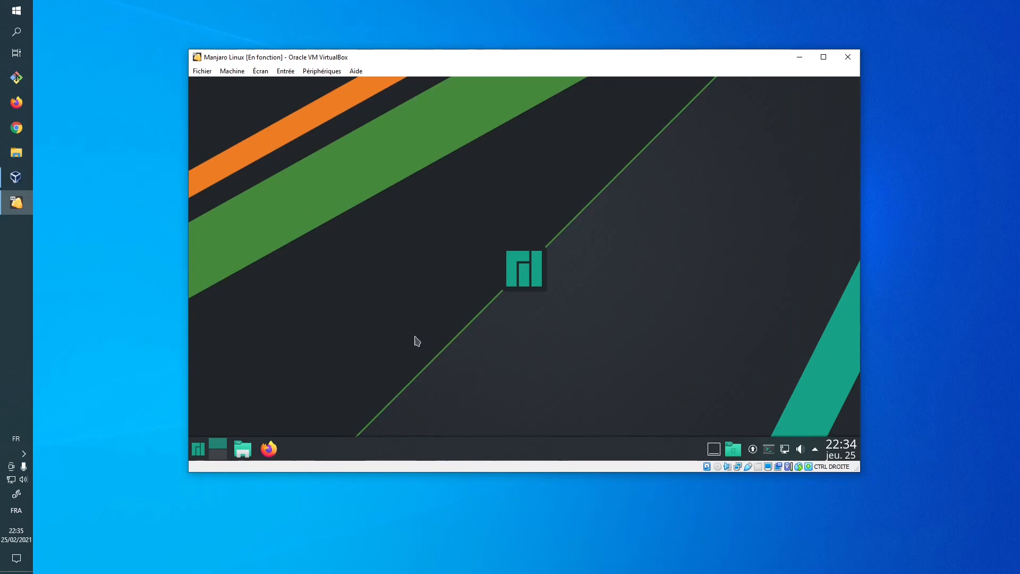
left_click(198, 450)
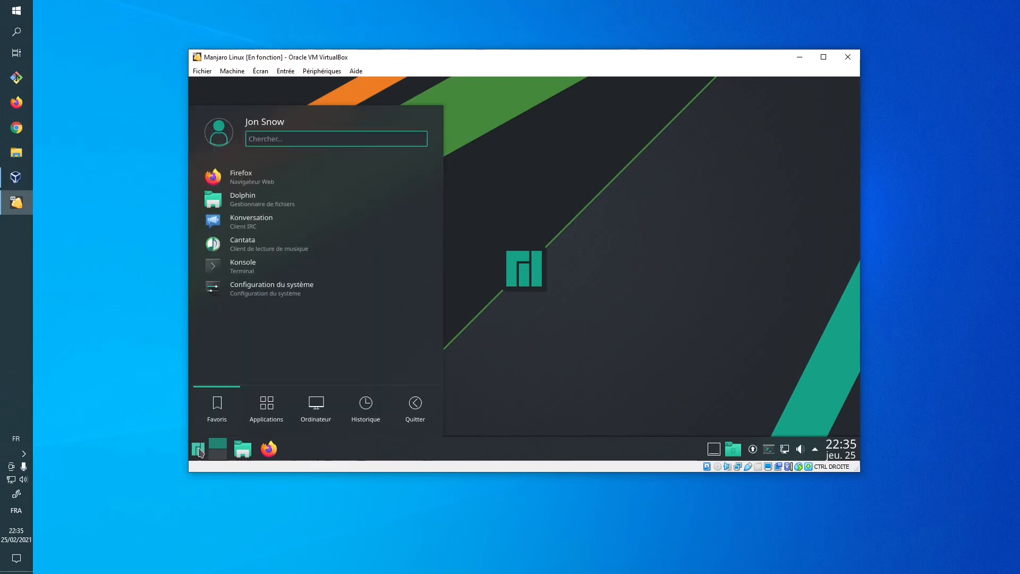
type("man")
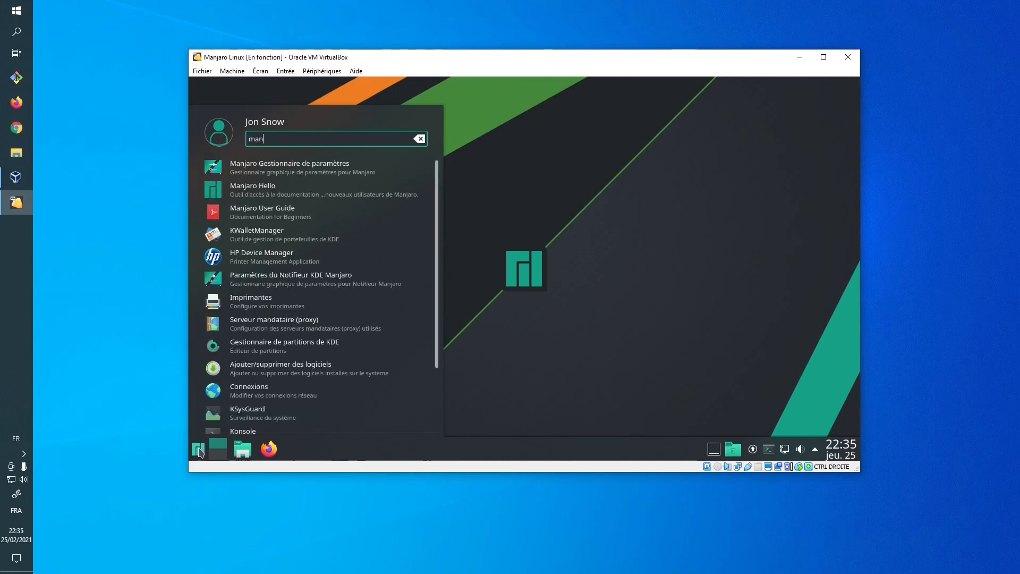
left_click(318, 166)
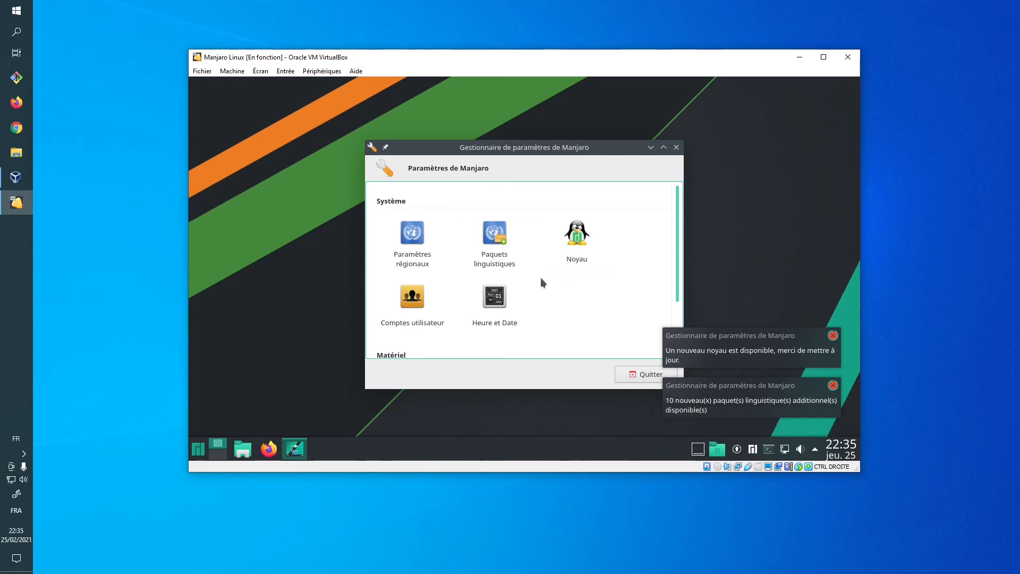
Open the Paquets linguistiques settings, dismiss both desktop notifications, and review the available language packages through the fr_FR group
left_click(497, 234)
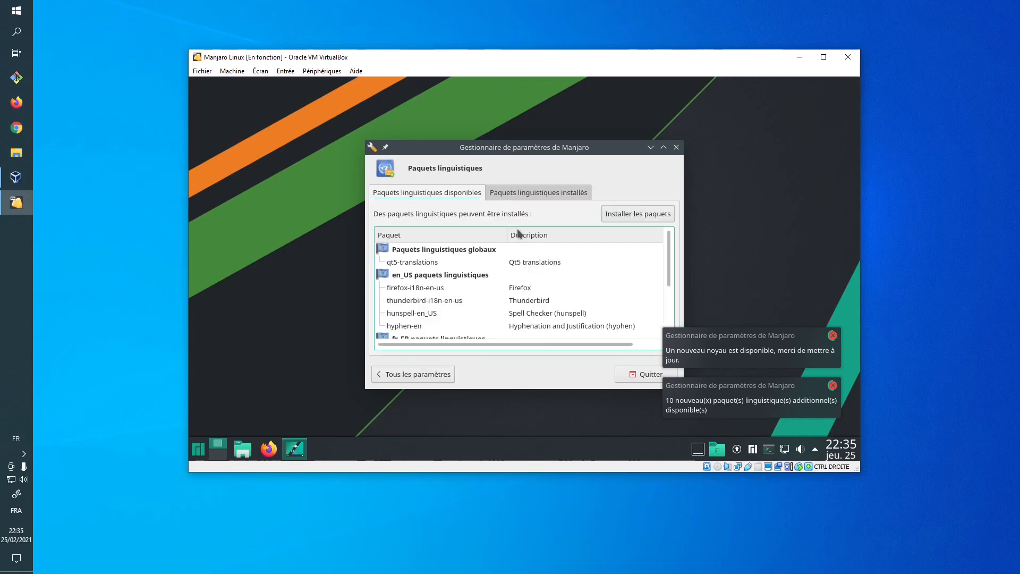
left_click(833, 335)
left_click(833, 386)
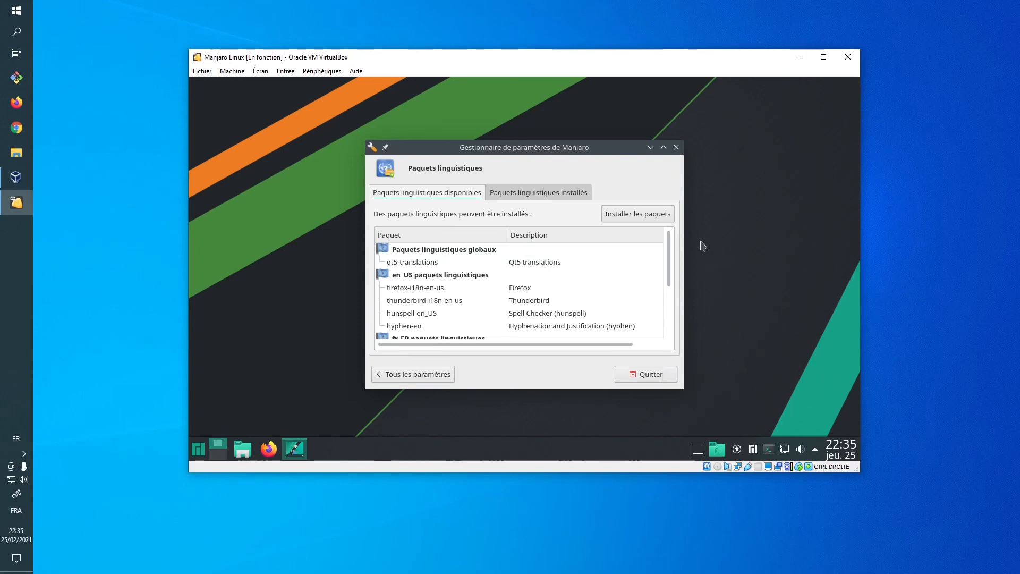
left_click(670, 249)
left_click_drag(671, 250, 675, 288)
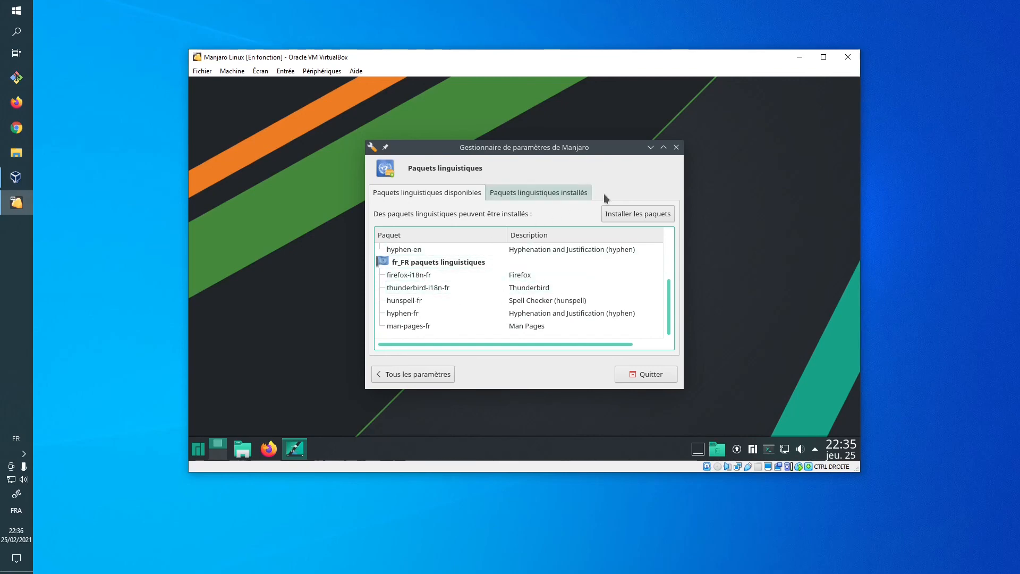
Install the available language packages with details shown, authenticate with the account password, and quit the settings manager once finished
left_click(635, 215)
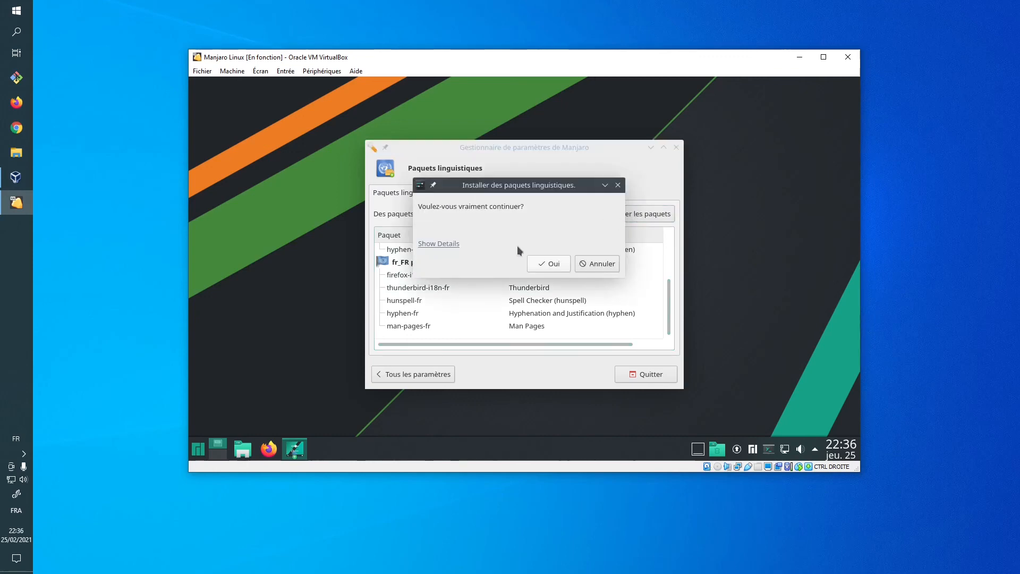
left_click(443, 244)
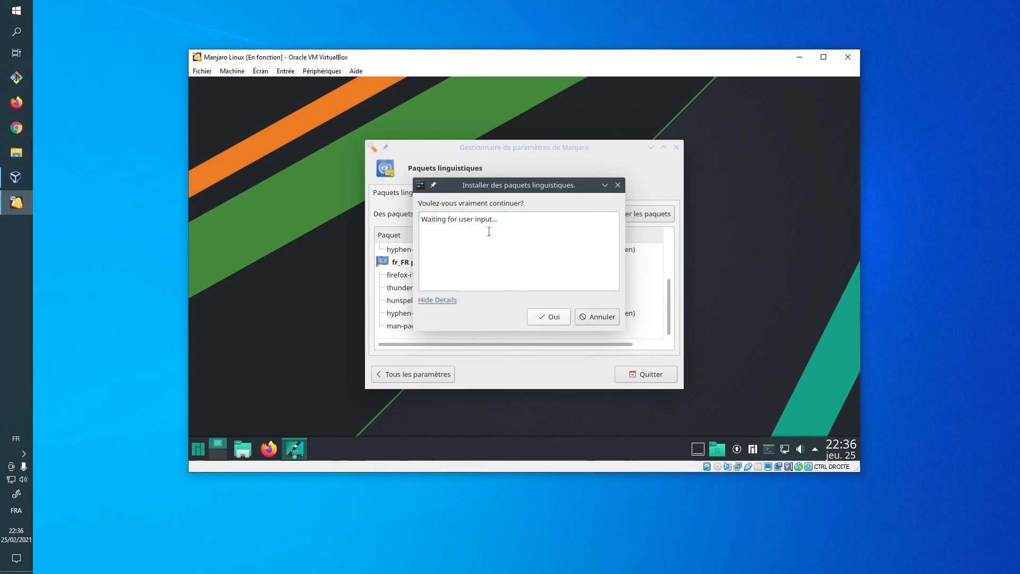
left_click(545, 318)
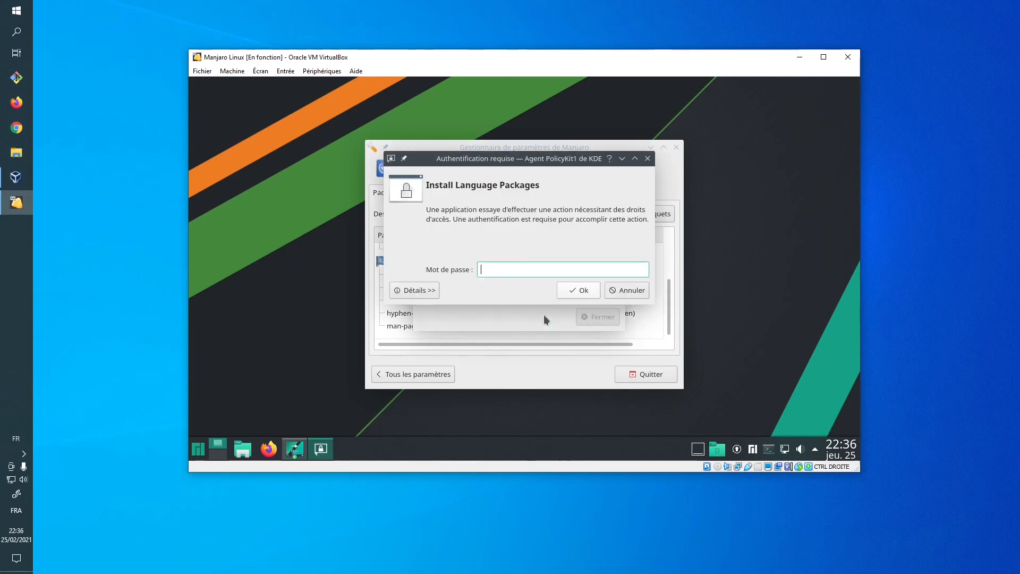
type("***")
left_click(585, 294)
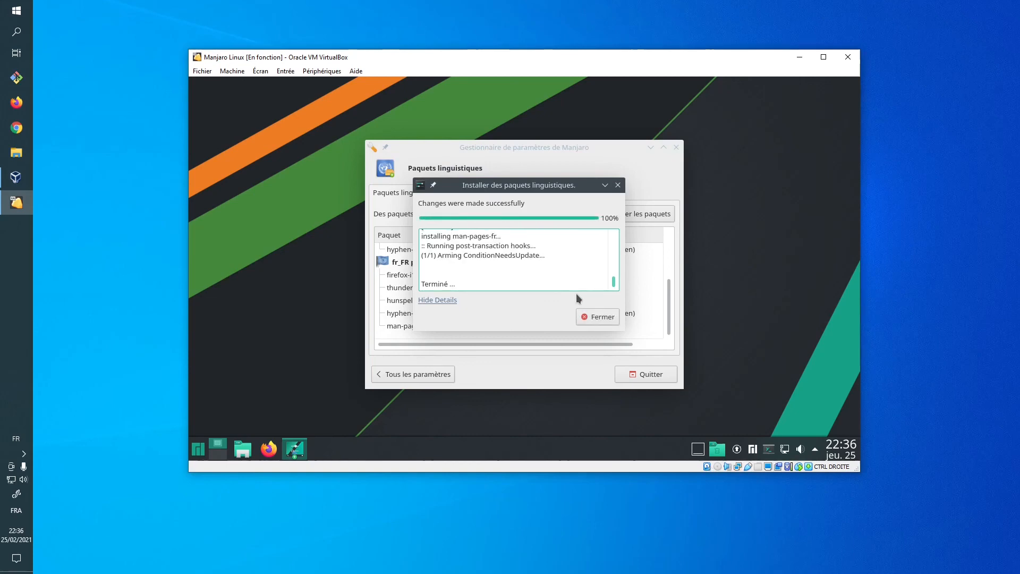
left_click(601, 315)
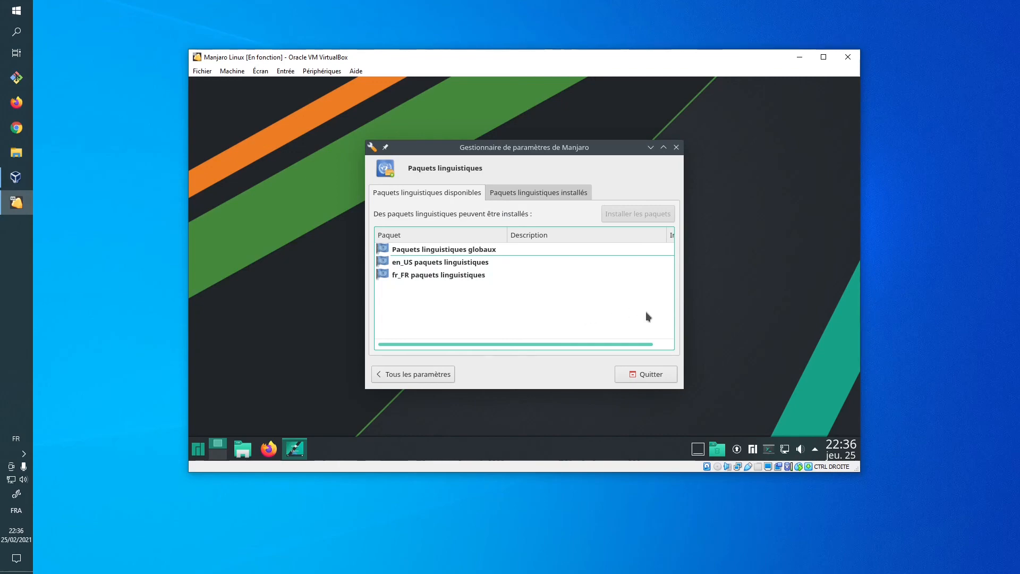
left_click(653, 375)
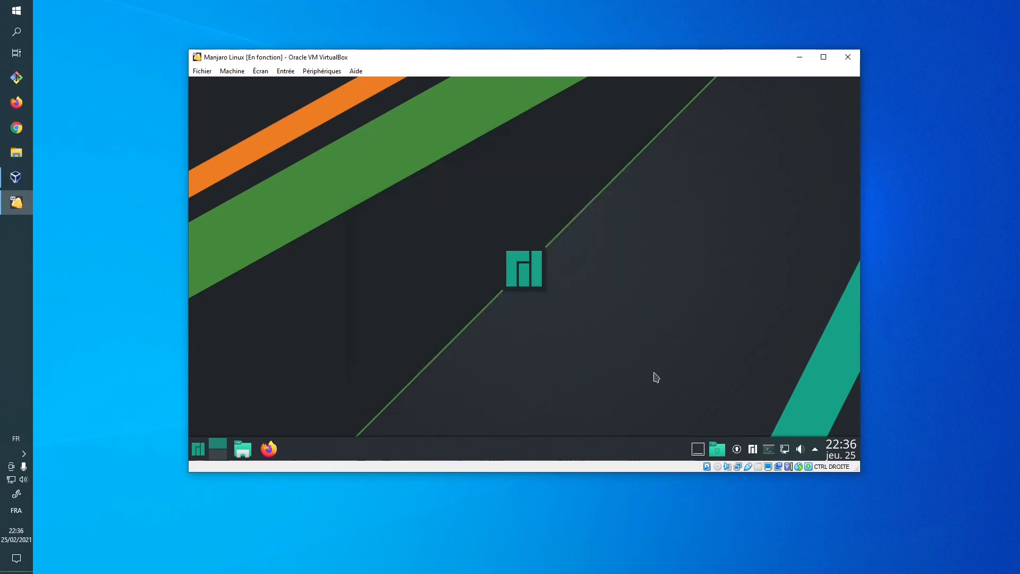